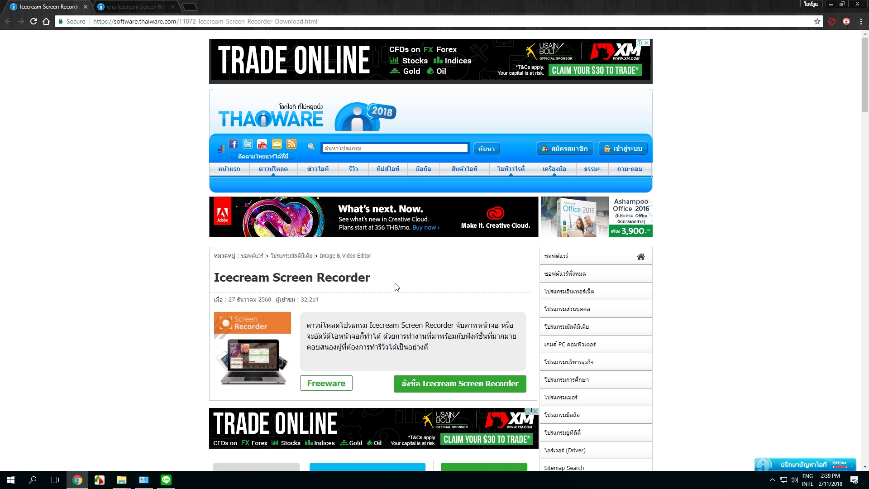
# Review the Icecream Screen Recorder page, including its title, licence type, rating and version details.
pyautogui.moveTo(396, 280); pyautogui.dragTo(216, 278)
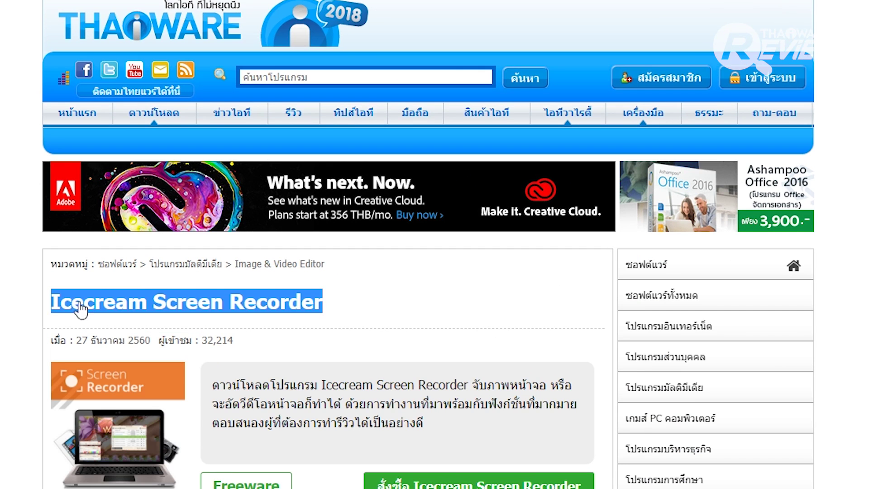
pyautogui.click(419, 294)
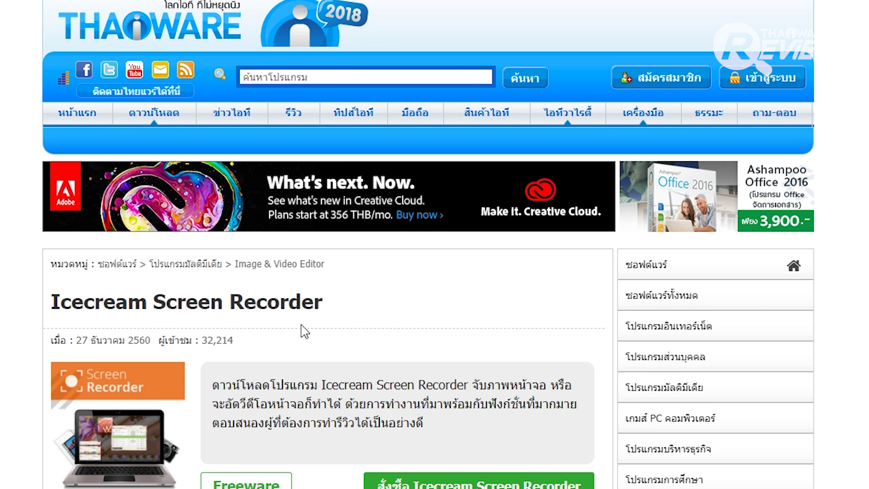
pyautogui.scroll(-10, 417, 358)
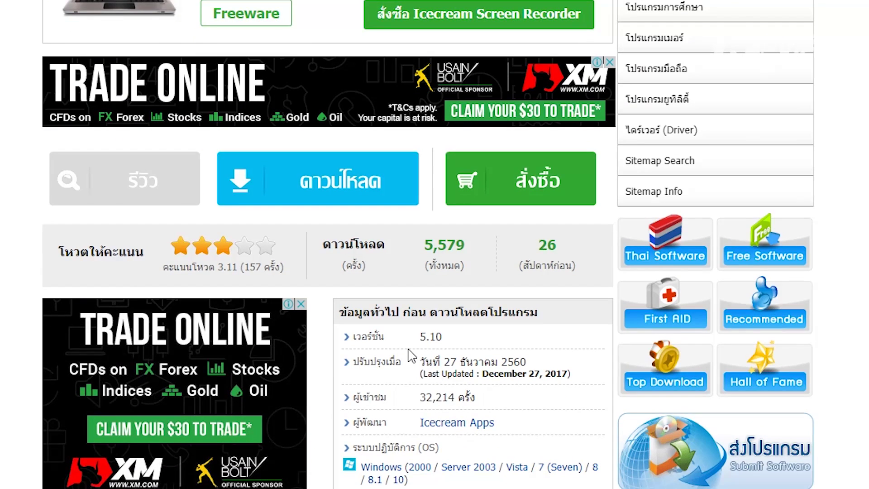
pyautogui.scroll(2, 407, 355)
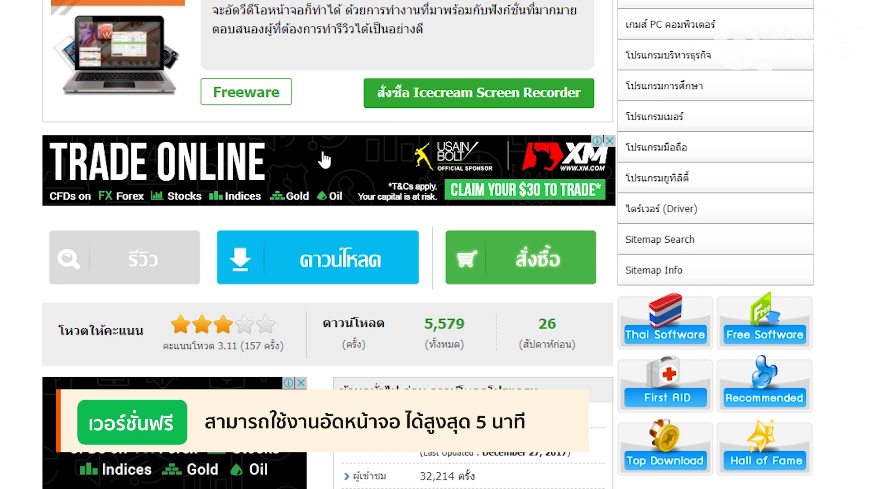
pyautogui.scroll(8, 325, 160)
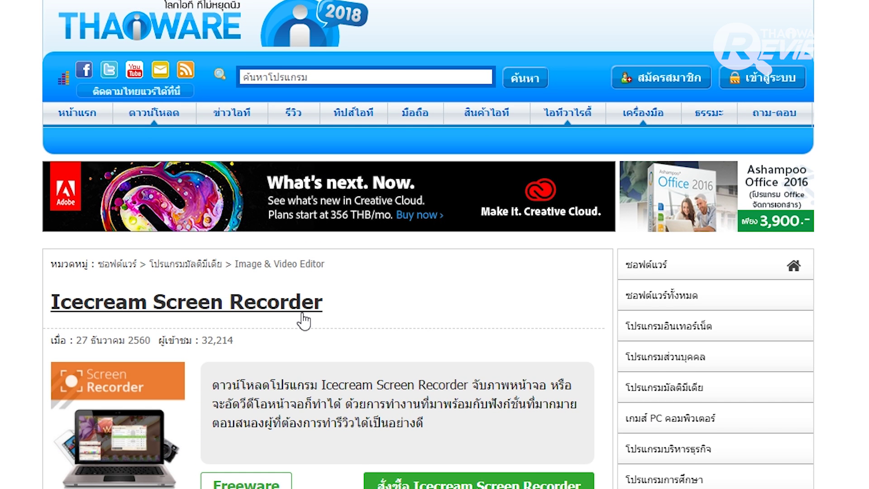
# Download Icecream Screen Recorder from the icecreamapps.com link and run the downloaded installer.
pyautogui.scroll(-1, 369, 316)
pyautogui.scroll(-3, 369, 315)
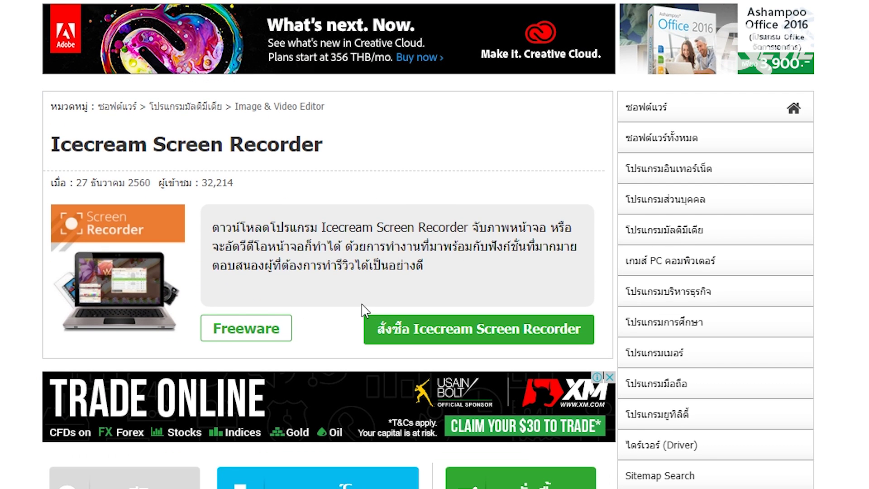
pyautogui.scroll(-5, 319, 302)
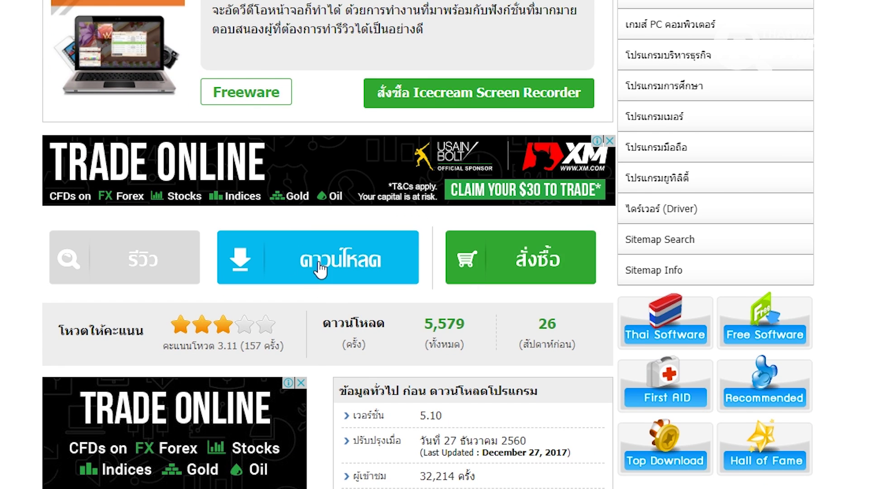
pyautogui.click(269, 247)
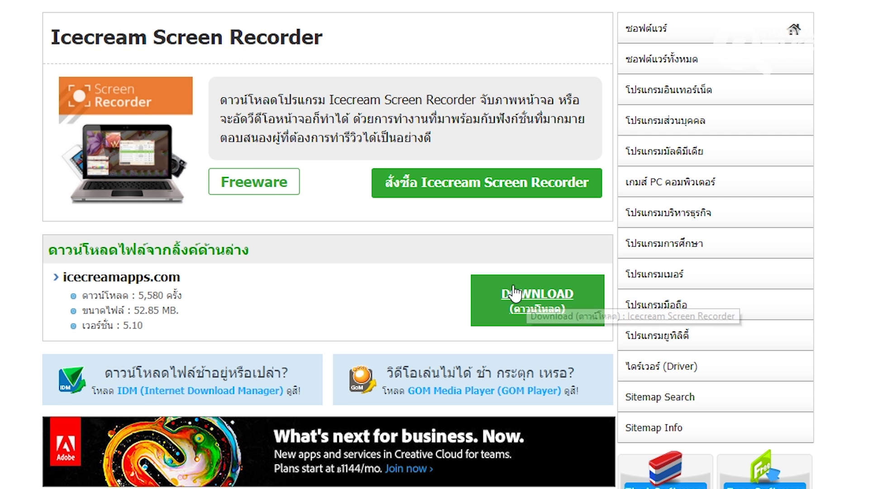
pyautogui.tripleClick(206, 312)
pyautogui.click(215, 326)
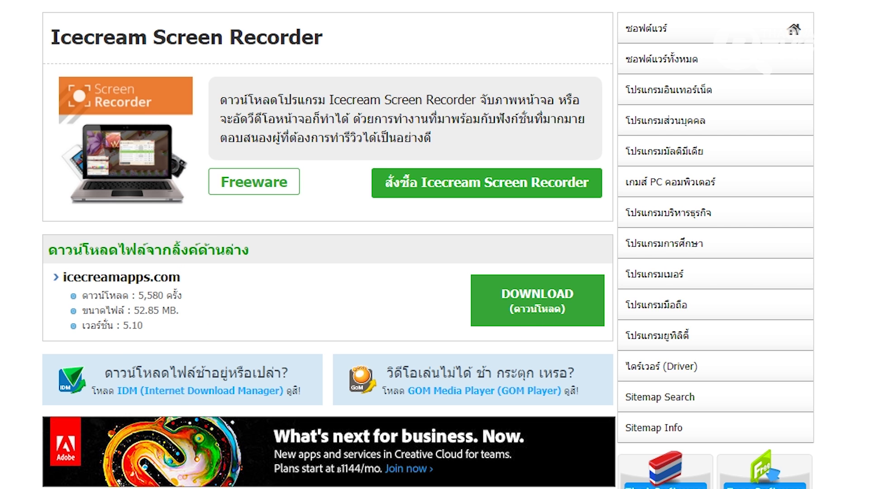
pyautogui.moveTo(121, 479)
pyautogui.click(46, 435)
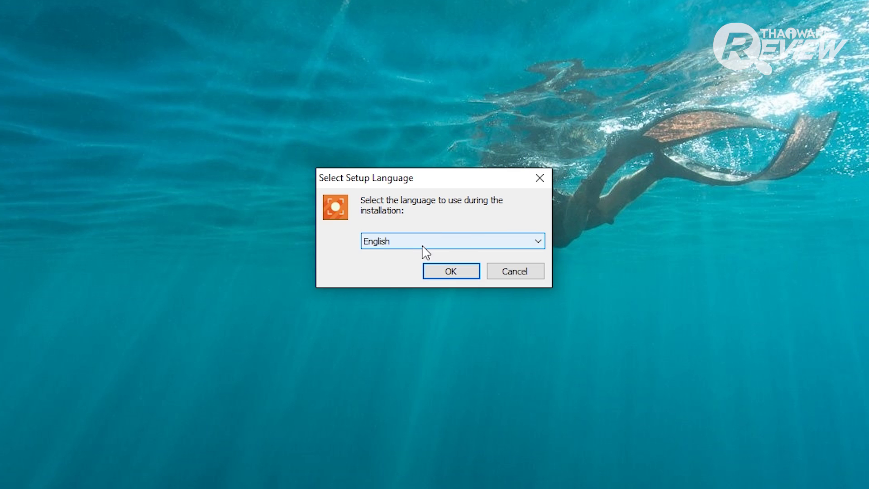
# Browse the available setup languages and continue the installation in English.
pyautogui.click(425, 246)
pyautogui.moveTo(543, 306); pyautogui.dragTo(546, 281)
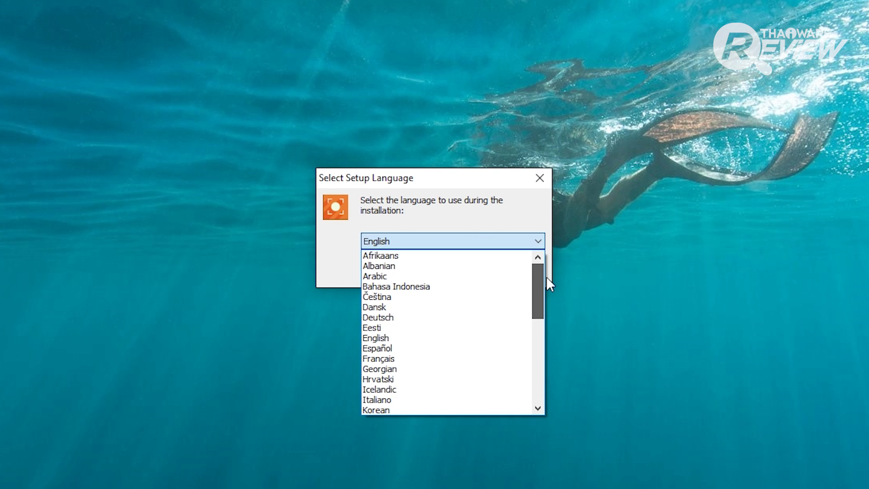
pyautogui.click(465, 238)
pyautogui.click(450, 273)
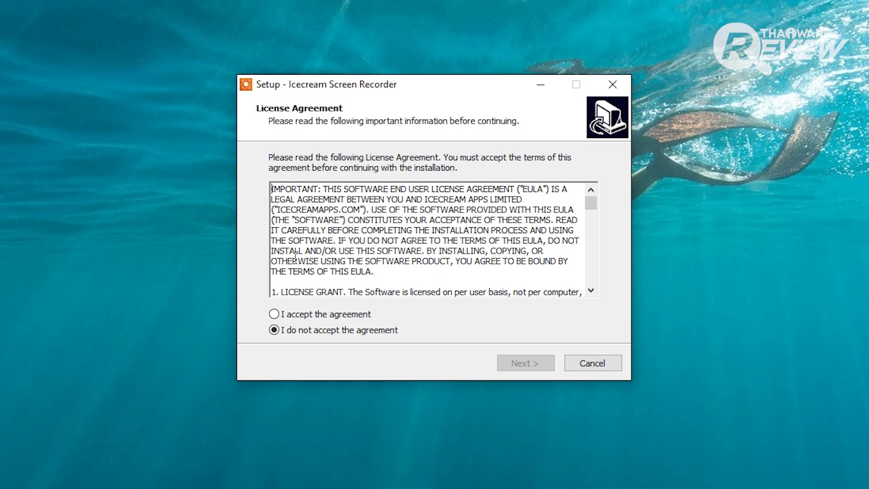
# Accept the licence agreement, look through its text to the end, and continue the setup.
pyautogui.click(274, 314)
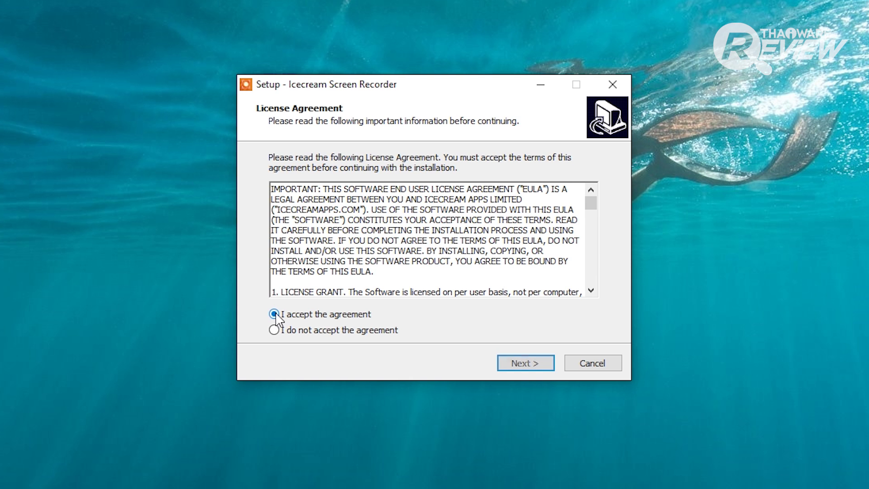
pyautogui.moveTo(593, 207); pyautogui.dragTo(585, 305)
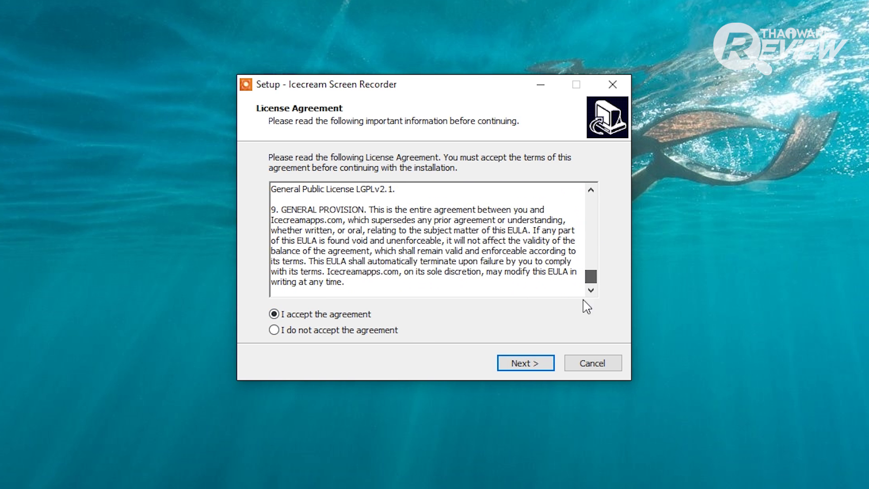
pyautogui.click(516, 361)
# Set the installation folder to D:\Program Files (x86)\Icecream Screen Recorder and continue to the additional tasks.
pyautogui.click(278, 214)
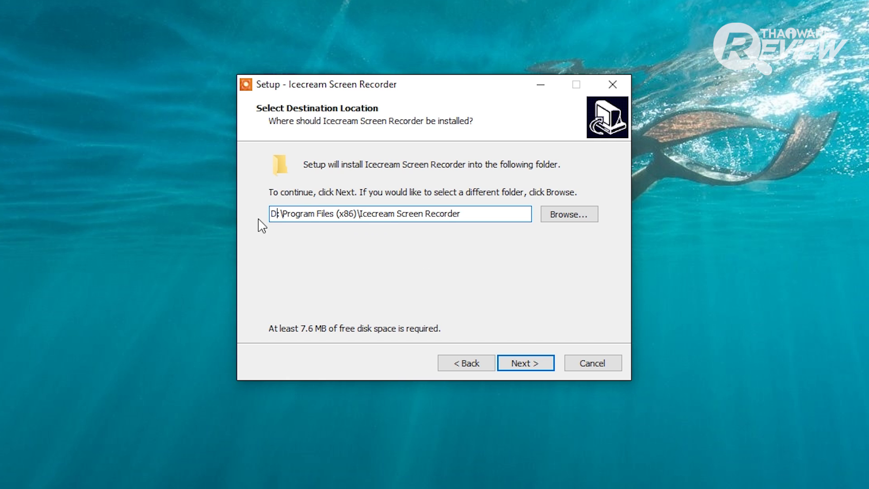
pyautogui.click(520, 361)
pyautogui.click(491, 300)
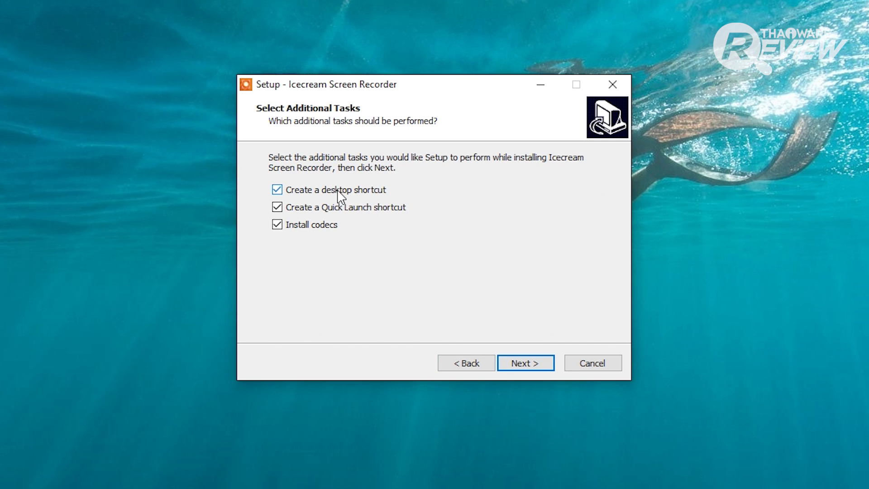
# Confirm the additional tasks, install the program, and finish the setup with Launch Icecream Screen Recorder enabled.
pyautogui.click(312, 209)
pyautogui.click(524, 362)
pyautogui.click(503, 360)
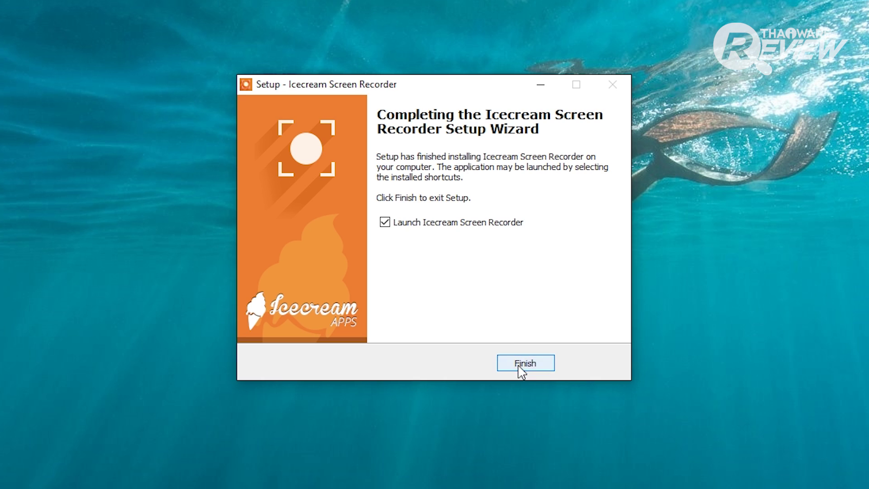
pyautogui.click(520, 364)
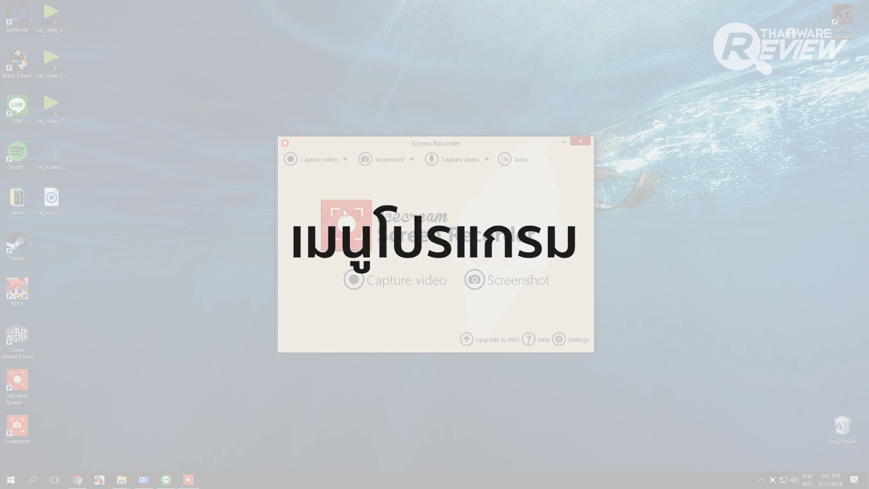
# Examine the Capture audio bitrate choices in the main window.
pyautogui.click(345, 160)
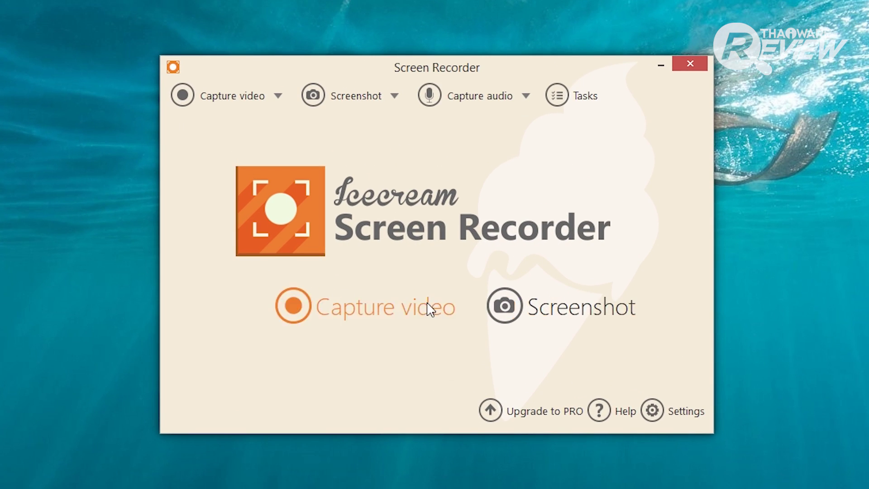
pyautogui.click(485, 159)
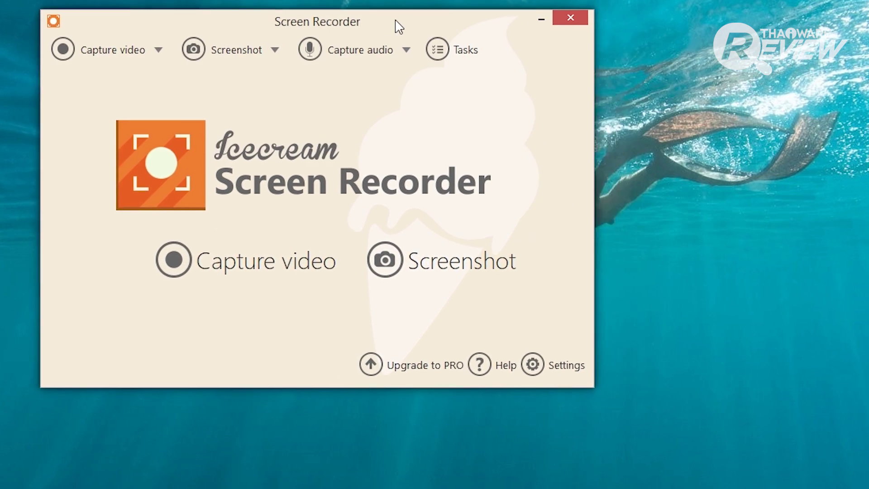
pyautogui.click(370, 50)
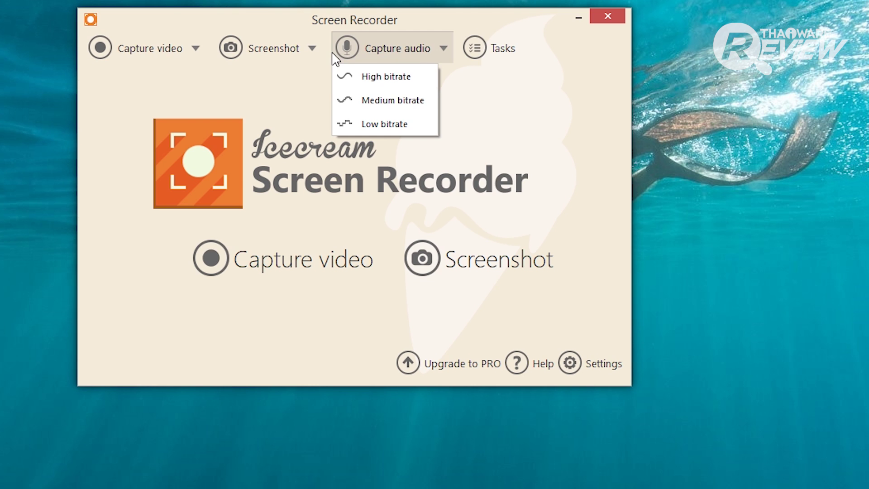
pyautogui.click(541, 102)
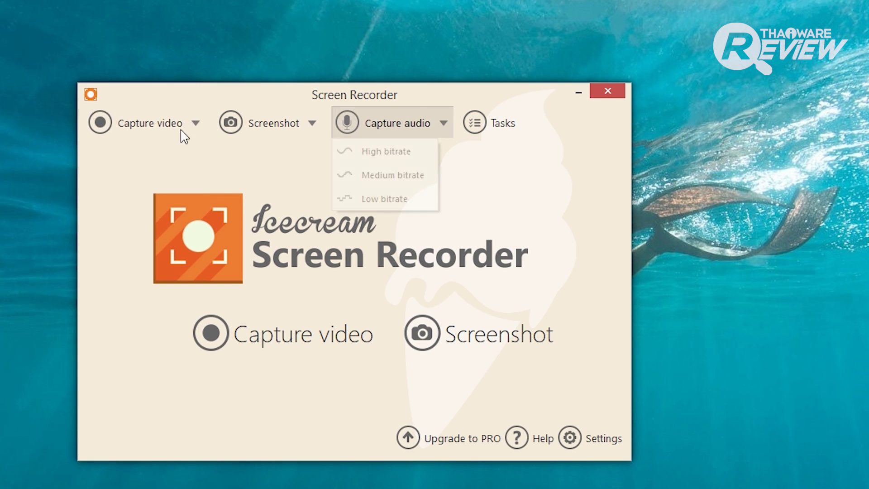
# Examine the Capture video area modes, including the Around mouse size presets.
pyautogui.click(196, 71)
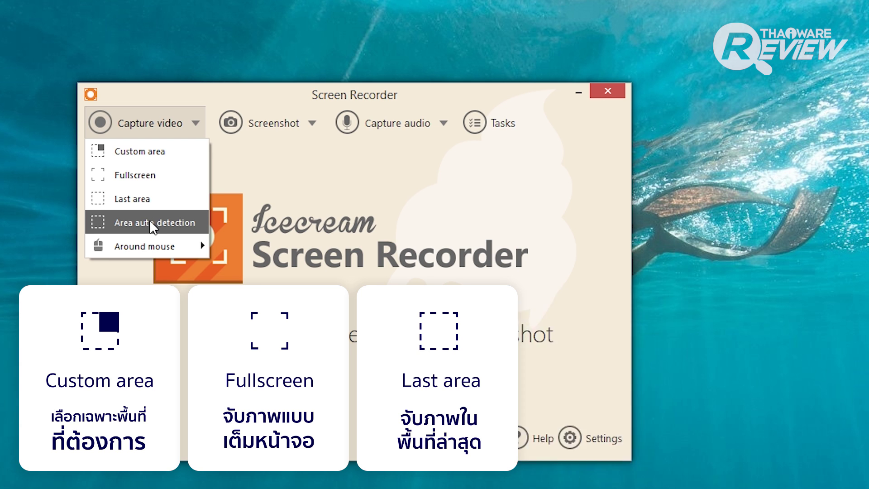
pyautogui.moveTo(142, 246)
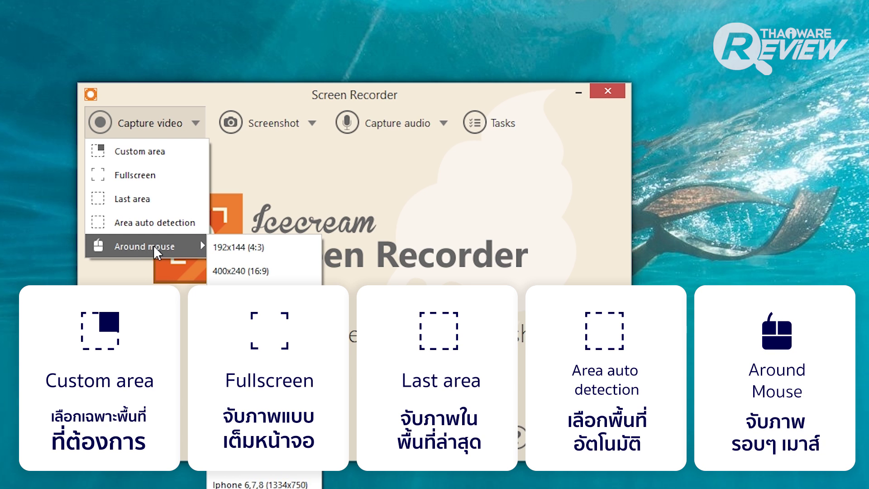
pyautogui.click(141, 311)
# Compare the Screenshot area modes with those offered for Capture video.
pyautogui.click(312, 123)
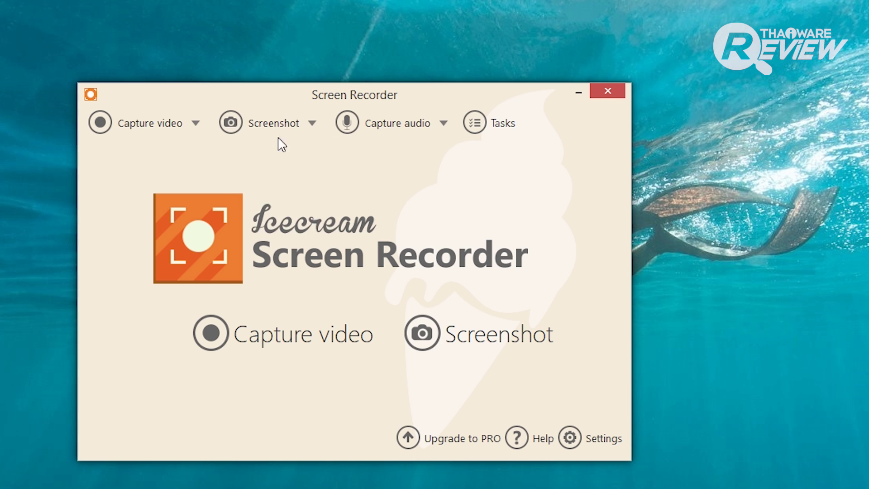
pyautogui.click(277, 129)
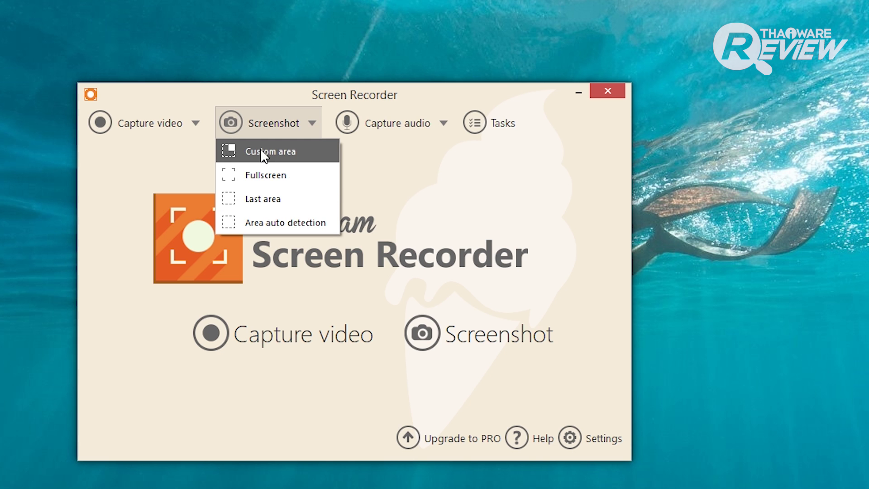
pyautogui.click(205, 126)
pyautogui.click(196, 123)
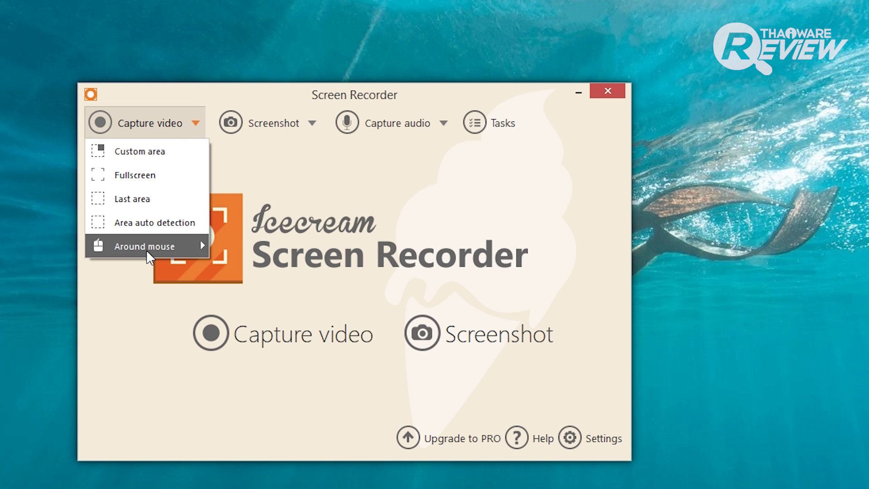
pyautogui.click(294, 131)
pyautogui.click(188, 133)
pyautogui.click(189, 118)
pyautogui.click(404, 128)
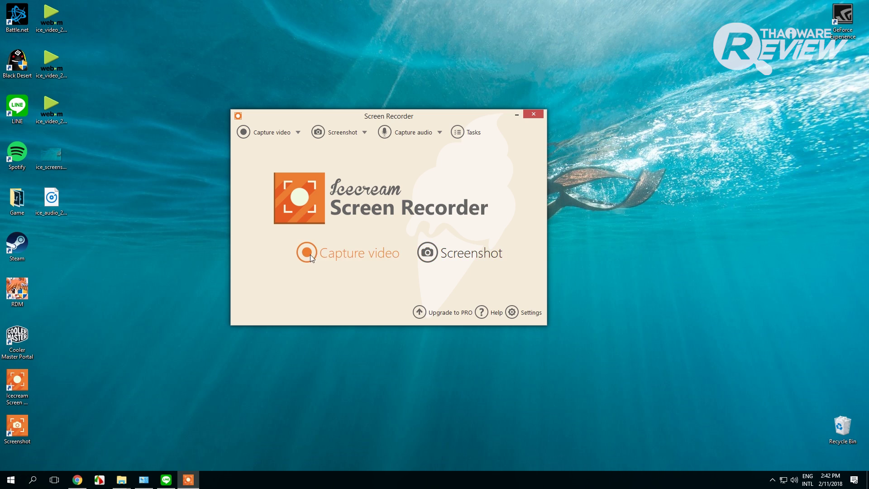
# Select a rectangular video capture area from the desktop's upper-left corner past its middle and start recording.
pyautogui.click(319, 252)
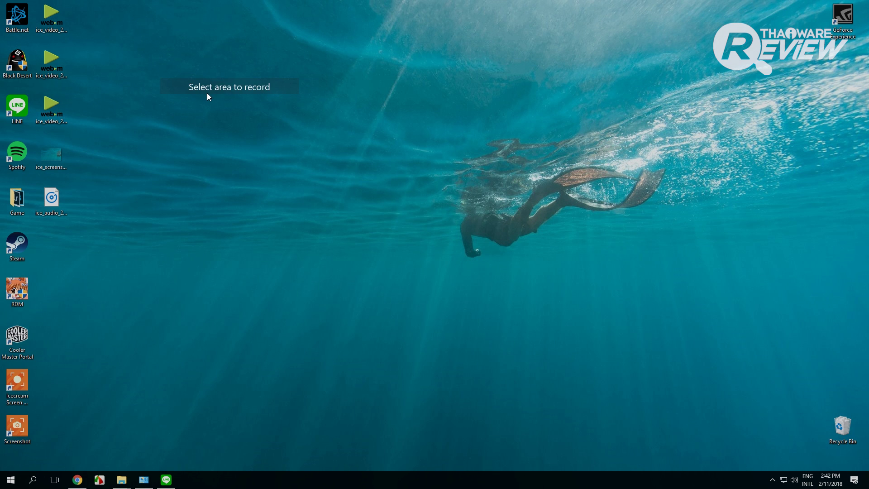
pyautogui.moveTo(1, 0); pyautogui.dragTo(503, 224)
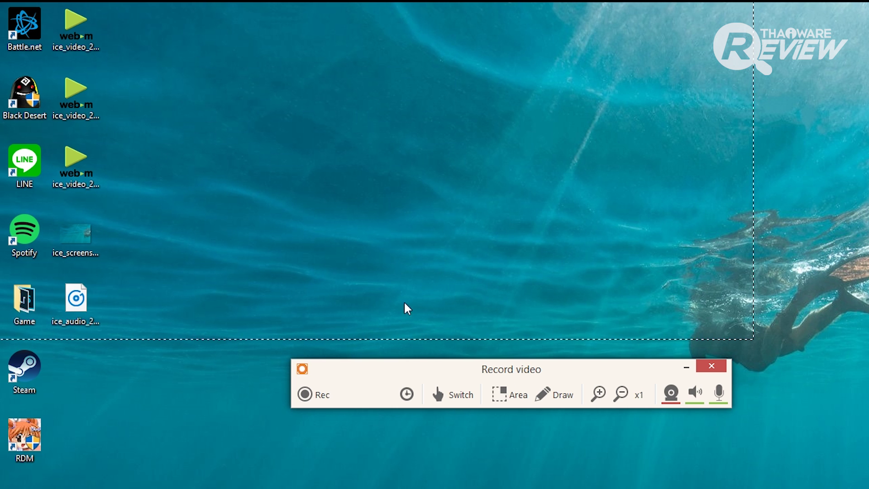
pyautogui.click(311, 394)
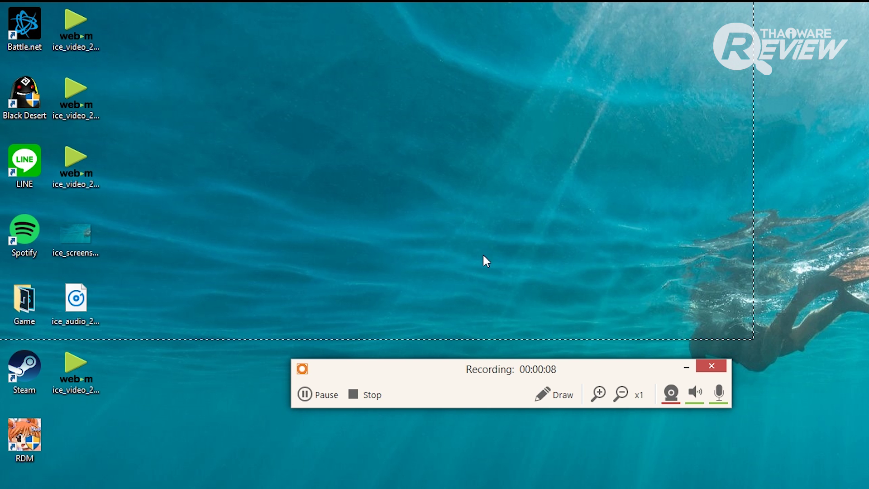
# Draw a red freehand arrow to the LINE icon with the handwritten word คลิก, and frame the icon with a rectangle.
pyautogui.click(555, 395)
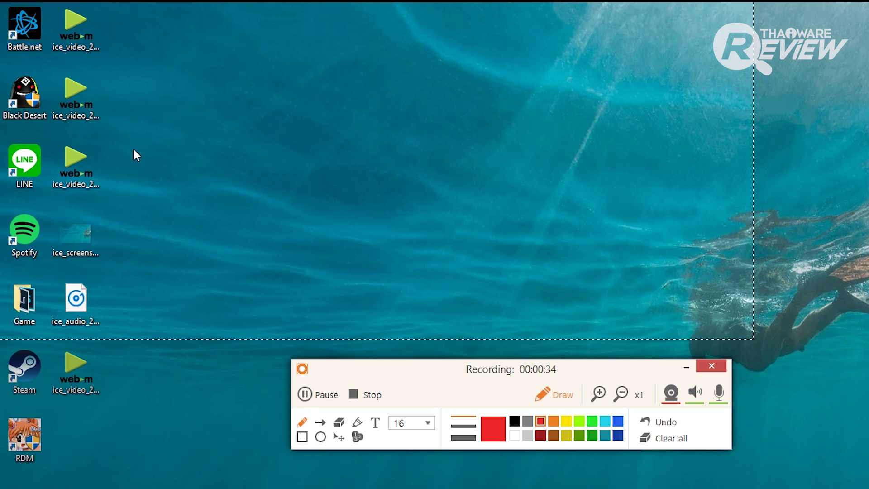
pyautogui.moveTo(61, 127); pyautogui.dragTo(67, 142)
pyautogui.moveTo(189, 130); pyautogui.dragTo(210, 127)
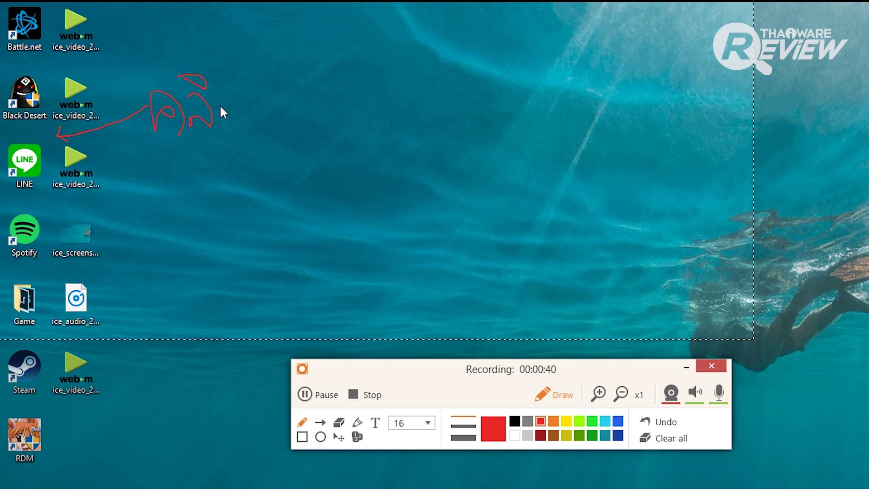
pyautogui.click(300, 437)
pyautogui.moveTo(1, 132)
pyautogui.mouseDown()
pyautogui.moveTo(17, 169)
pyautogui.moveTo(54, 194)
pyautogui.mouseUp()
# Set the drawing text size to 34 and draw a red line with the Arrow tool from the LINE icon's frame down across the desktop.
pyautogui.click(319, 421)
pyautogui.click(421, 425)
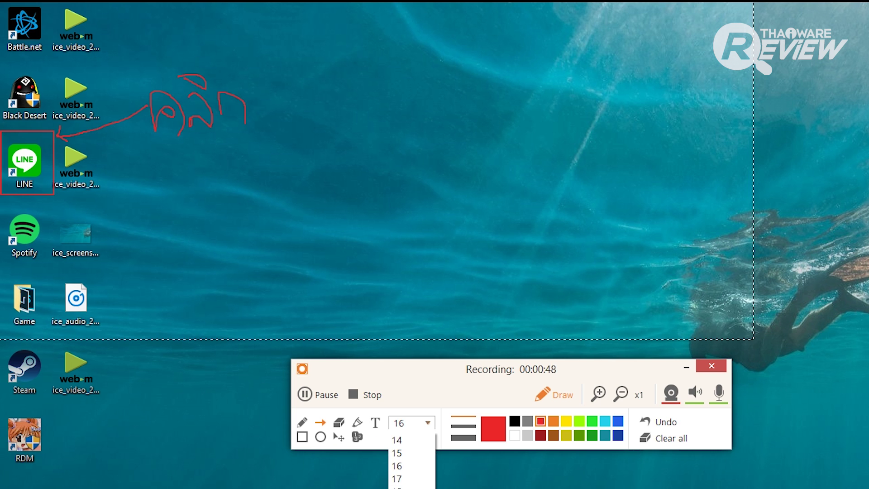
pyautogui.write('34')
pyautogui.press('Return')
pyautogui.moveTo(55, 170); pyautogui.dragTo(179, 206)
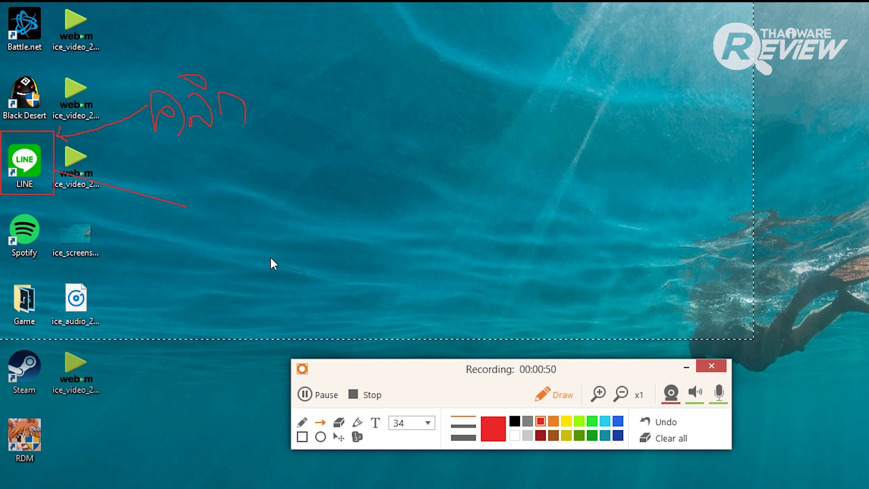
# Add the red text "Click this" at the line's end and place numbered markers beside the icons and across the recording area.
pyautogui.click(375, 423)
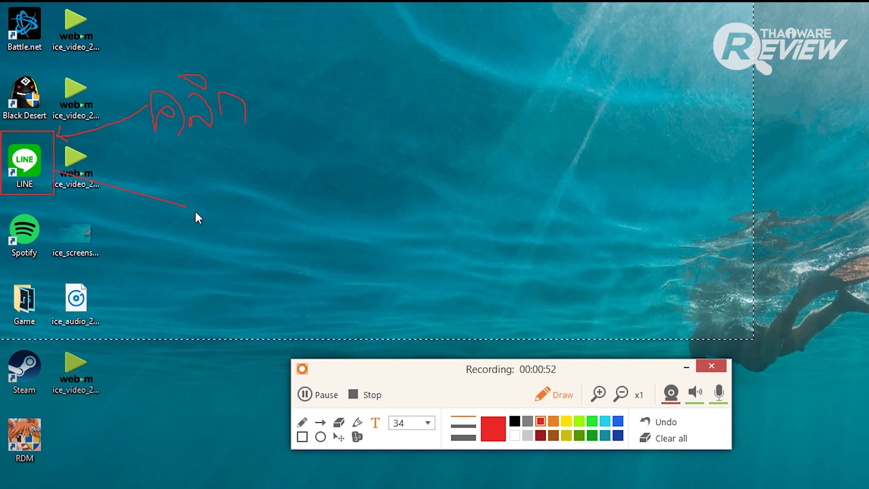
pyautogui.write('Click this!')
pyautogui.click(357, 437)
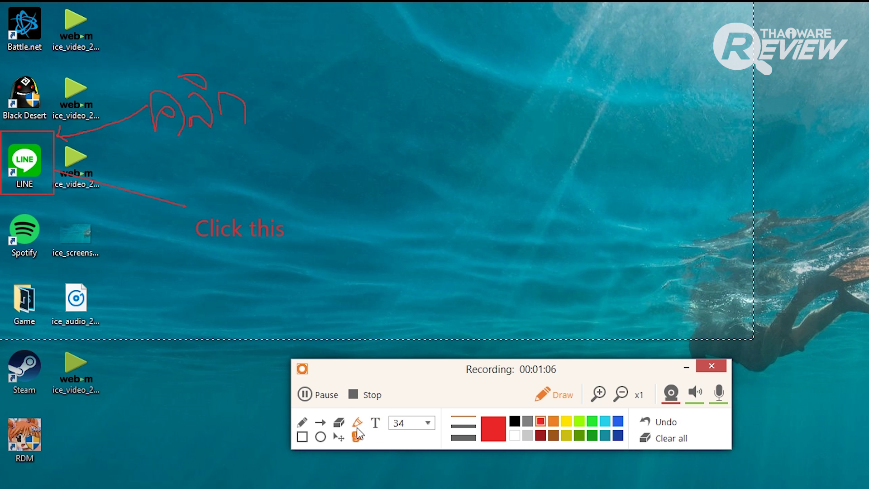
pyautogui.click(47, 58)
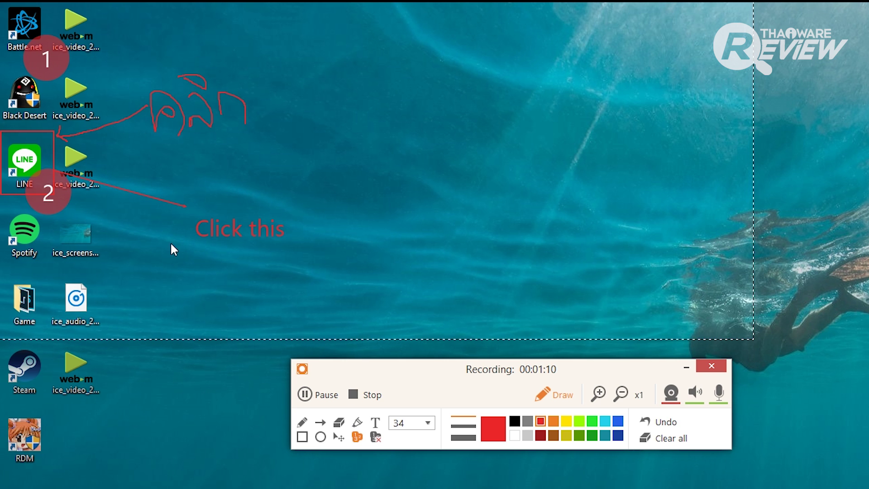
pyautogui.click(112, 320)
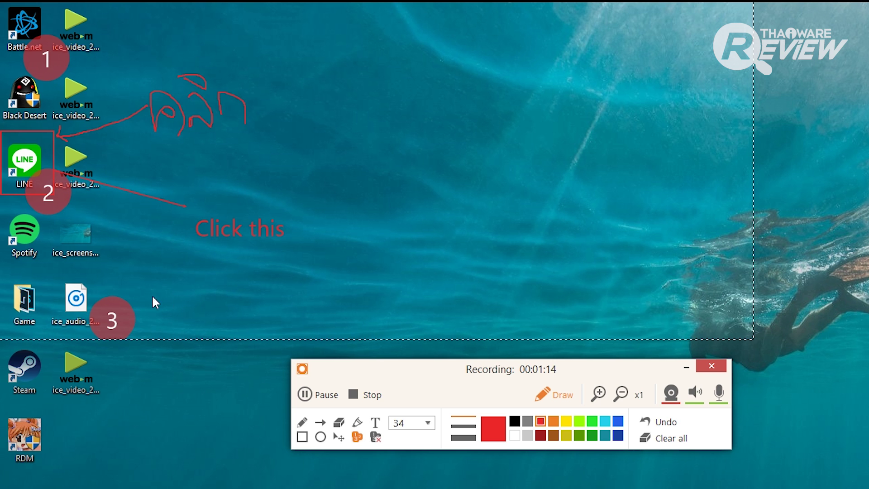
pyautogui.click(271, 296)
pyautogui.click(383, 300)
pyautogui.click(455, 302)
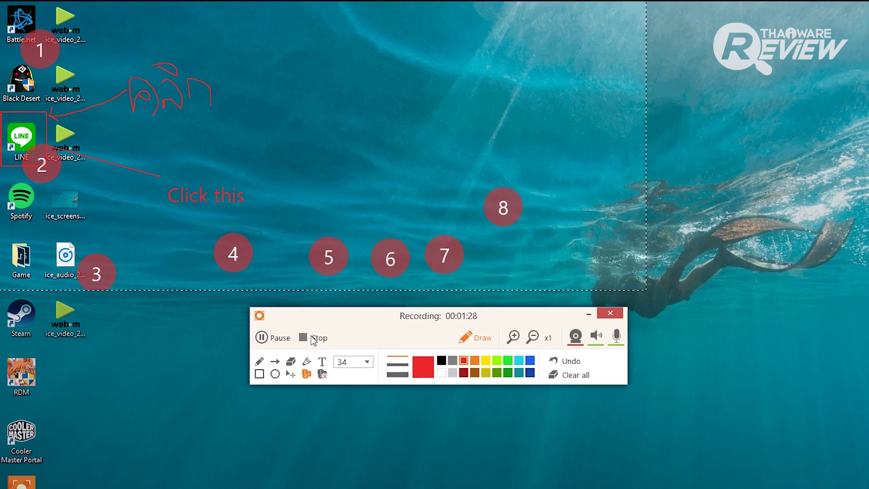
# Stop the recording, save it under the suggested file name, and open the folder containing it.
pyautogui.click(312, 338)
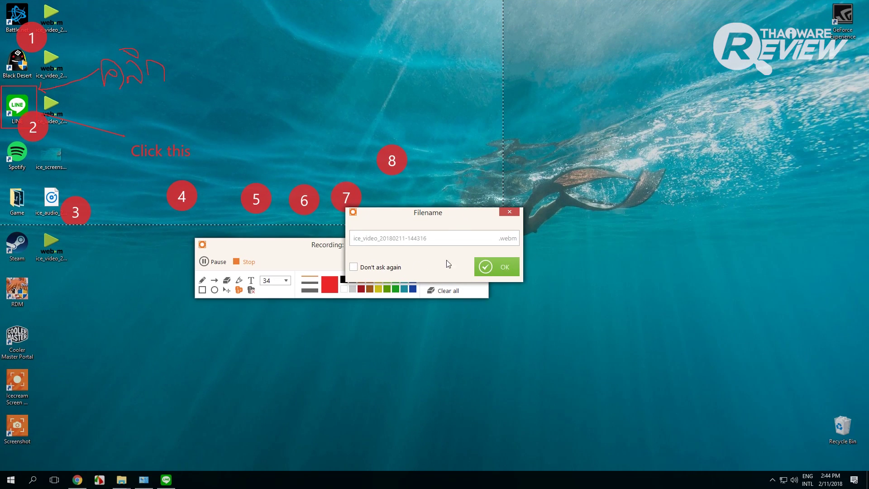
pyautogui.click(492, 267)
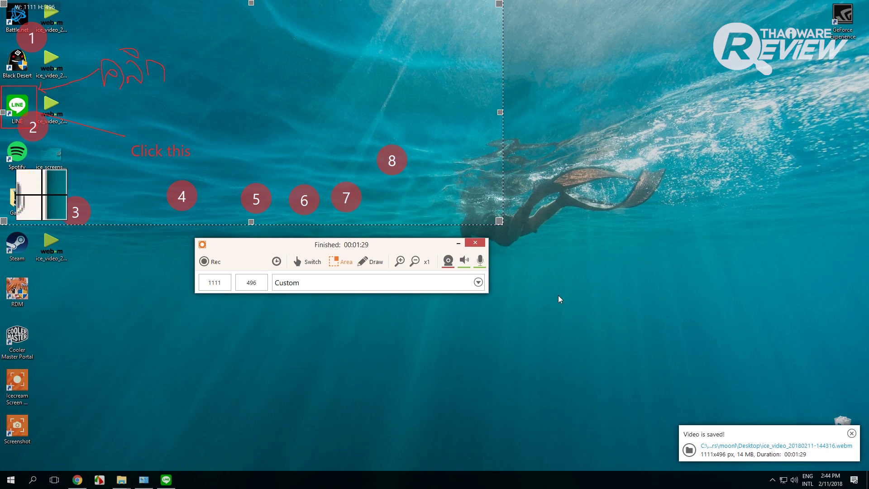
pyautogui.click(738, 447)
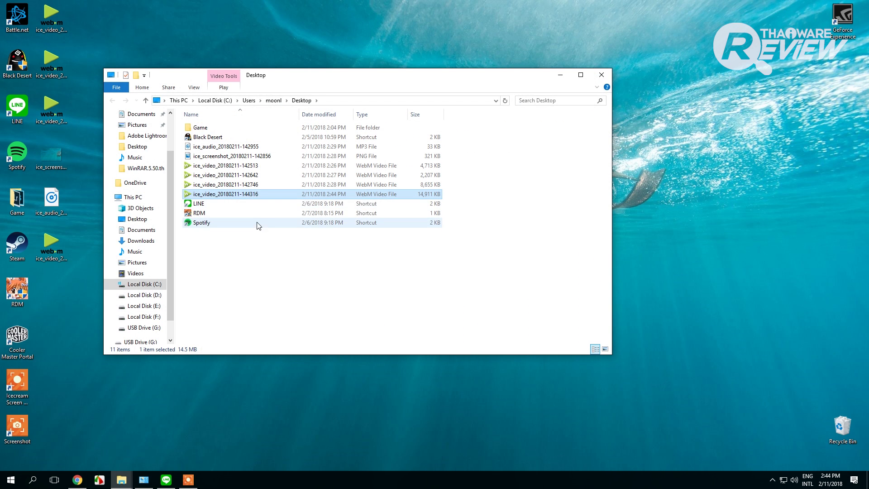
pyautogui.doubleClick(261, 199)
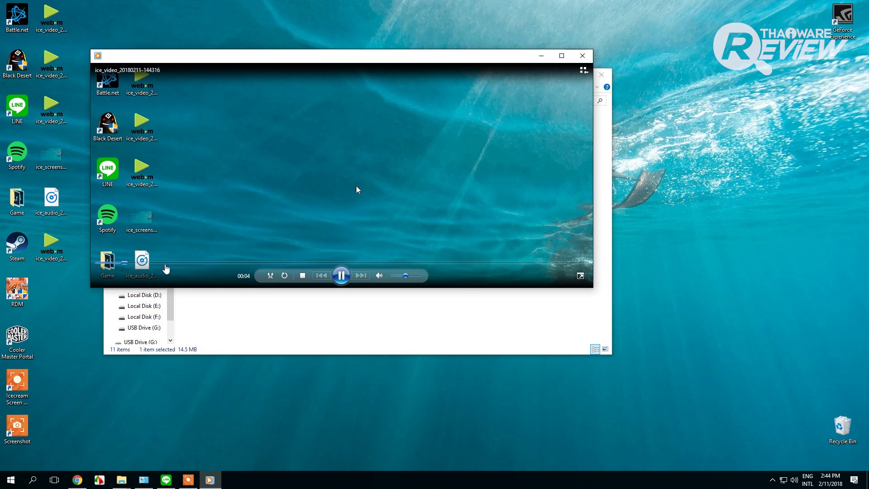
pyautogui.click(166, 263)
pyautogui.moveTo(210, 265); pyautogui.dragTo(334, 263)
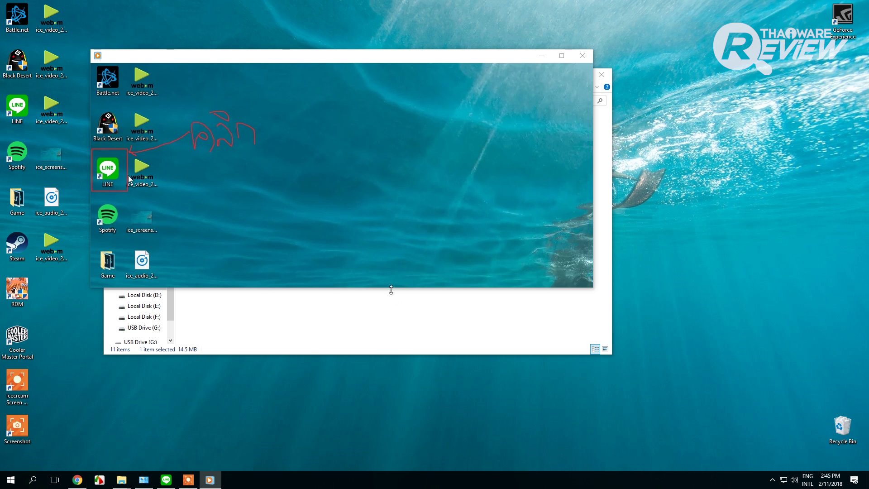
# Start a video capture with Area auto detection over Spotify and select the whole Spotify window as the area.
pyautogui.moveTo(304, 243)
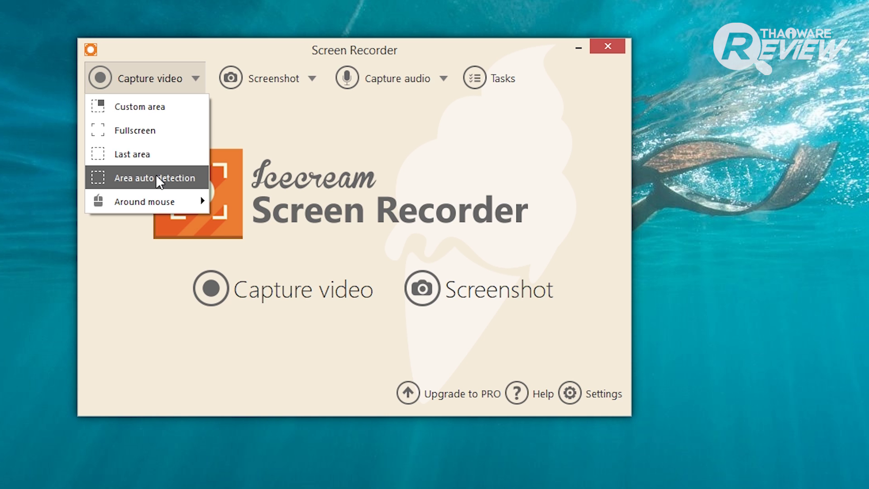
pyautogui.click(156, 174)
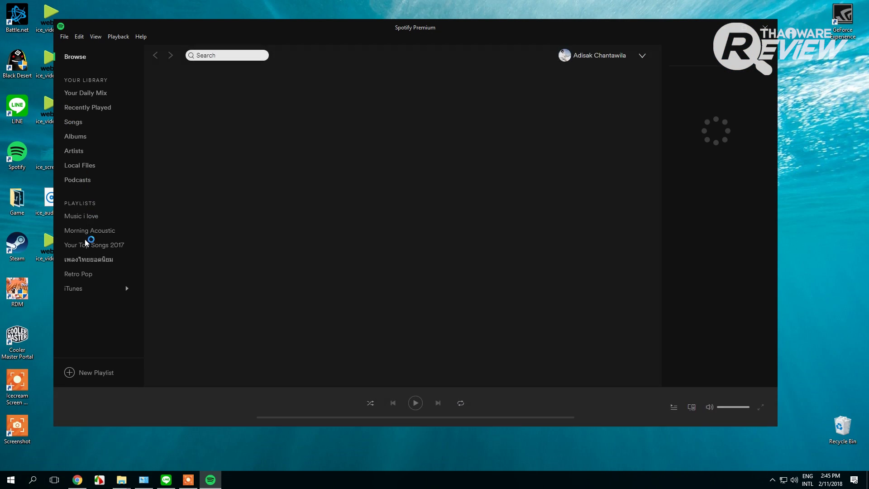
pyautogui.click(188, 480)
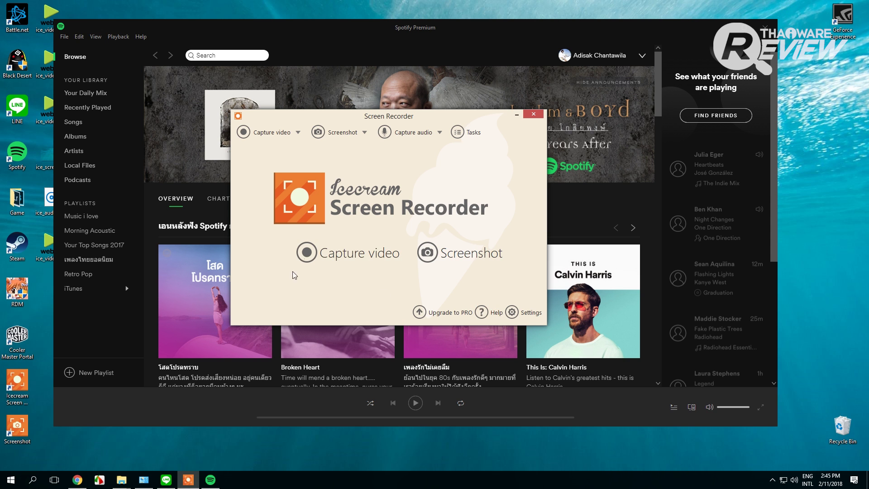
pyautogui.click(280, 132)
pyautogui.click(280, 192)
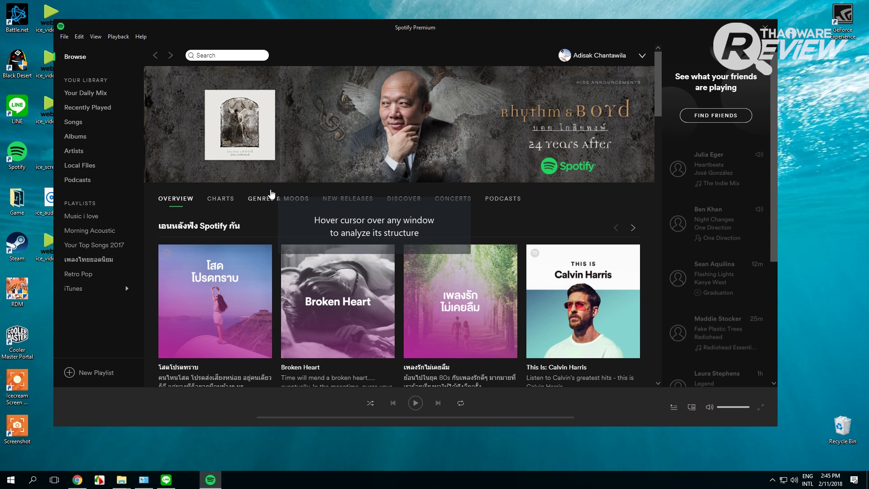
pyautogui.moveTo(259, 109)
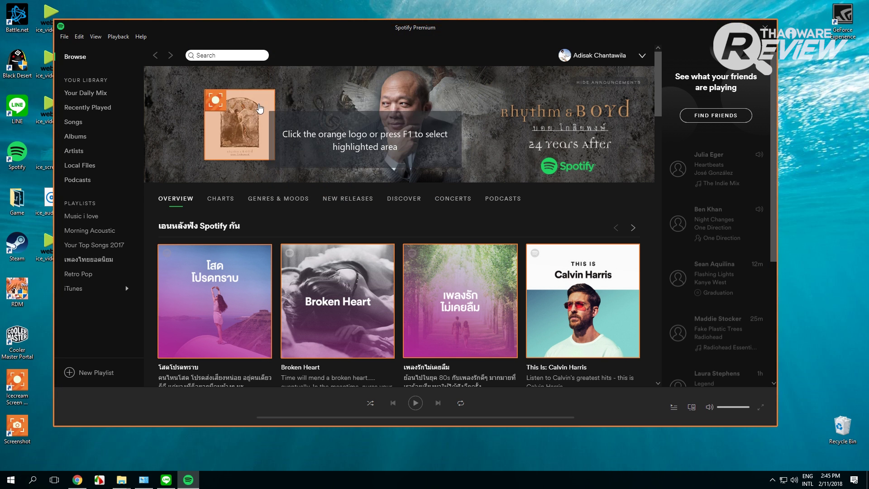
pyautogui.moveTo(99, 126)
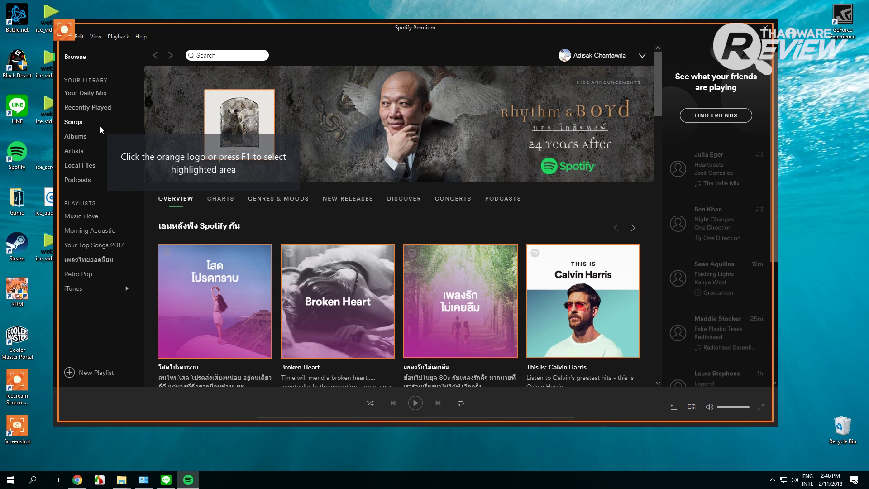
pyautogui.click(66, 30)
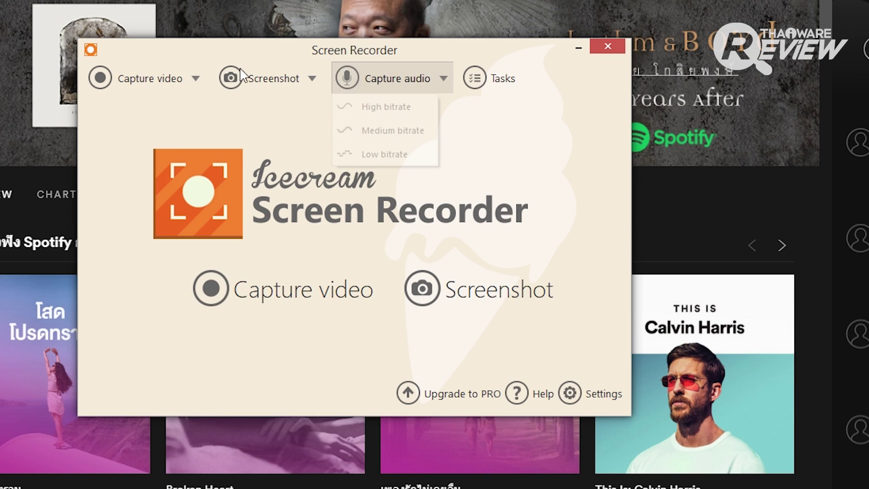
# Start a video capture that follows the mouse using the Around mouse size 1280x720 (4:3).
pyautogui.click(176, 77)
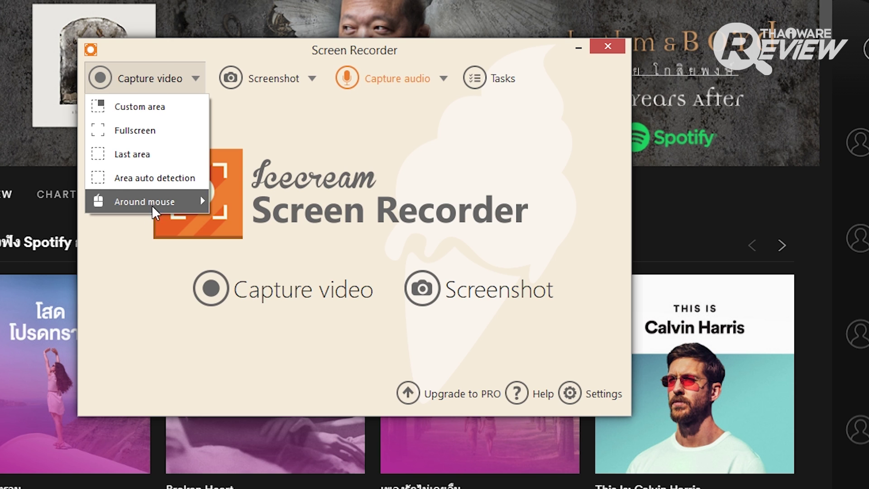
pyautogui.moveTo(161, 199)
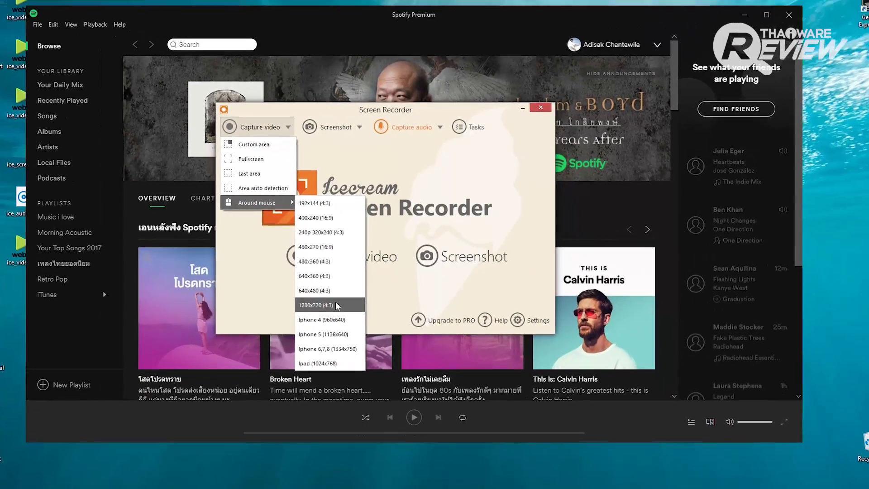
pyautogui.click(337, 306)
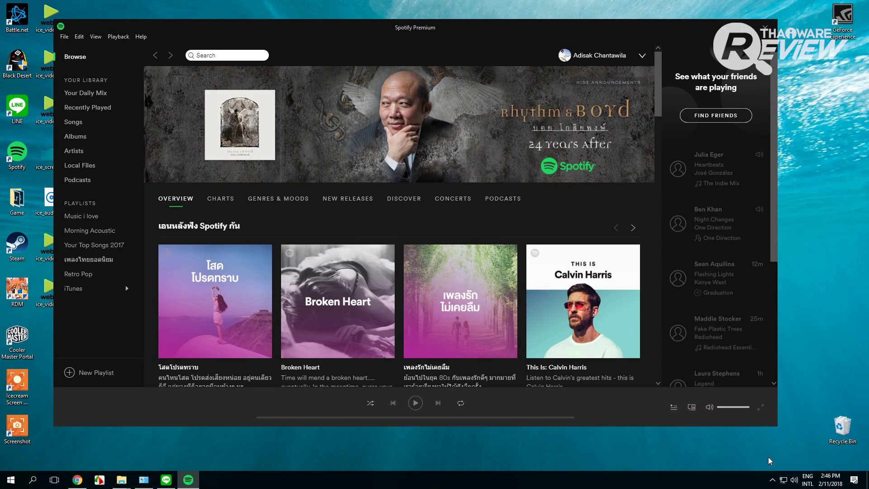
pyautogui.click(772, 479)
# Show the advanced settings in Spotify's preferences and check the options for opening it automatically after login.
pyautogui.click(80, 41)
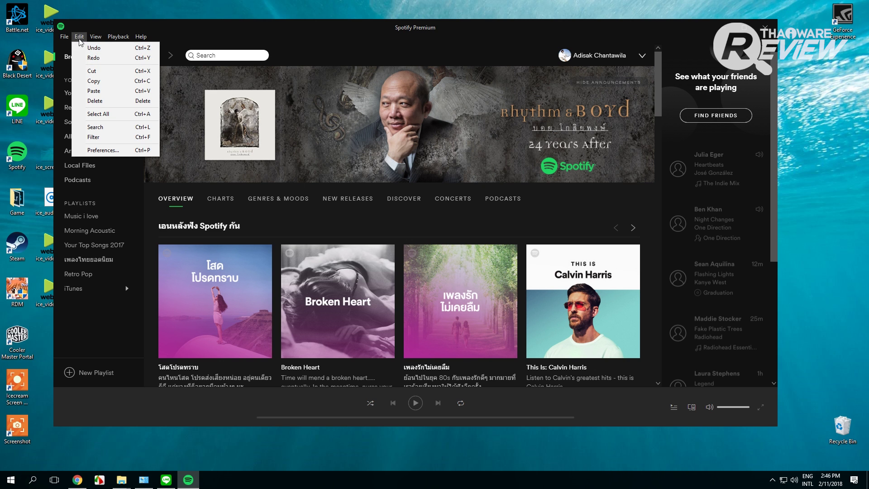
pyautogui.click(103, 150)
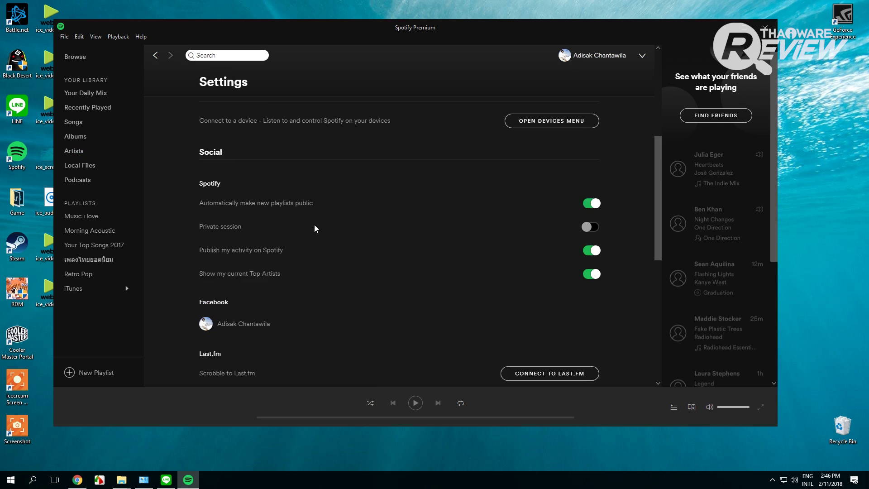
pyautogui.scroll(-10, 314, 224)
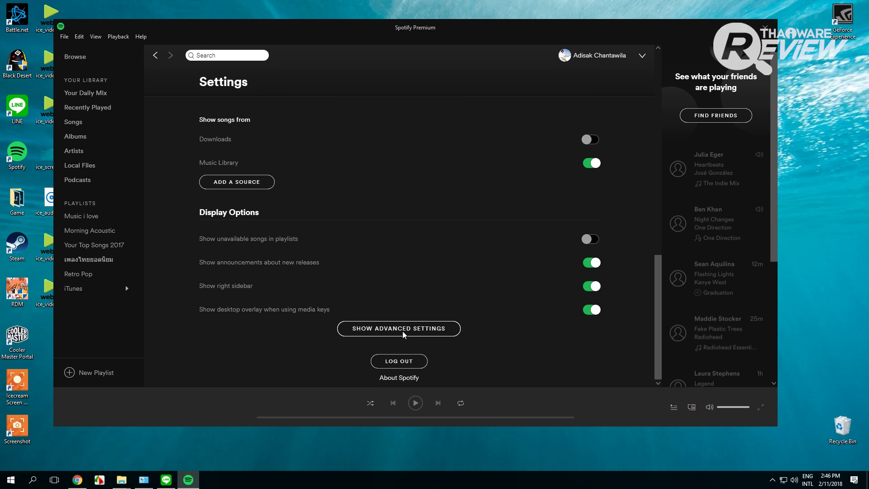
pyautogui.click(403, 328)
pyautogui.scroll(-5, 407, 314)
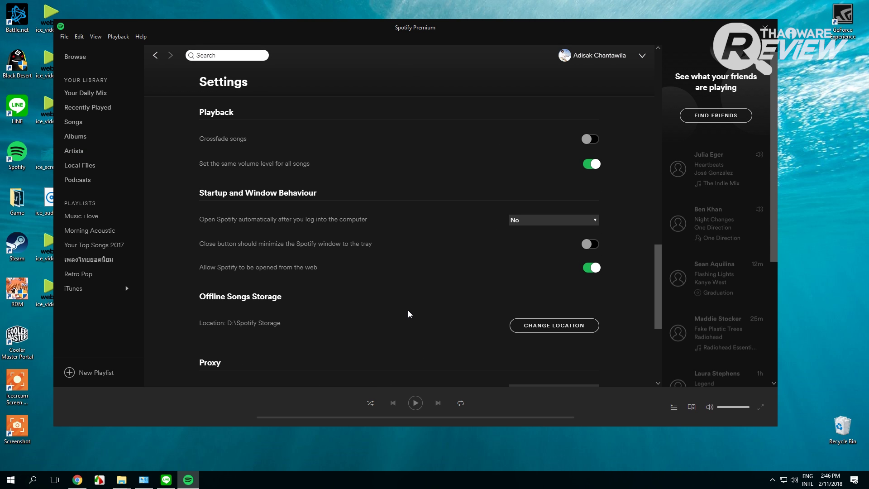
pyautogui.click(519, 221)
pyautogui.click(515, 247)
# Stop the mouse-following recording to save the video.
pyautogui.click(772, 479)
pyautogui.rightClick(772, 462)
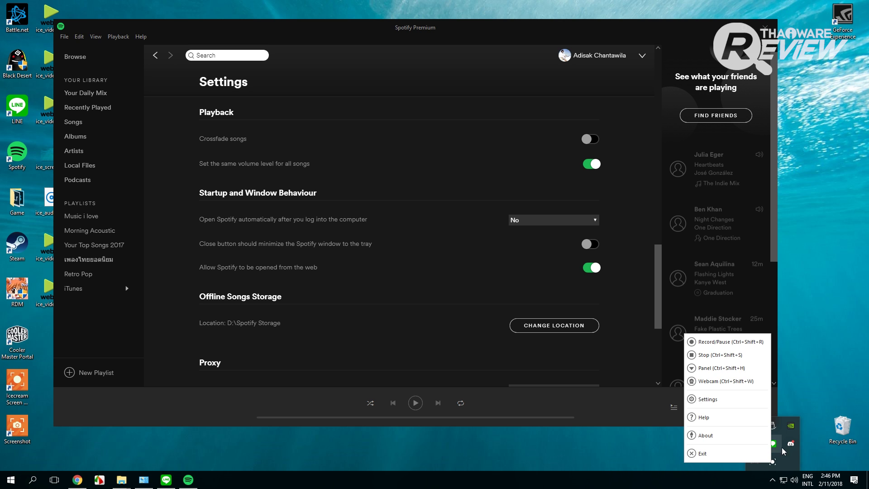
pyautogui.click(724, 355)
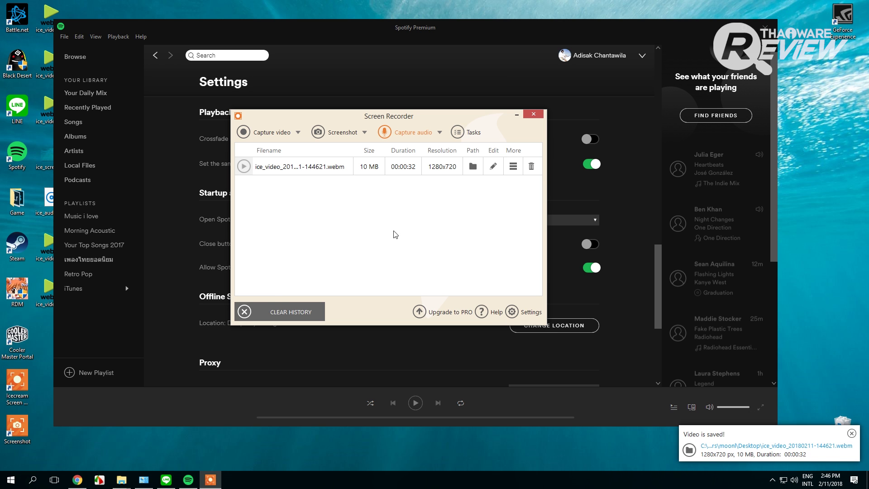
pyautogui.click(817, 446)
pyautogui.click(723, 29)
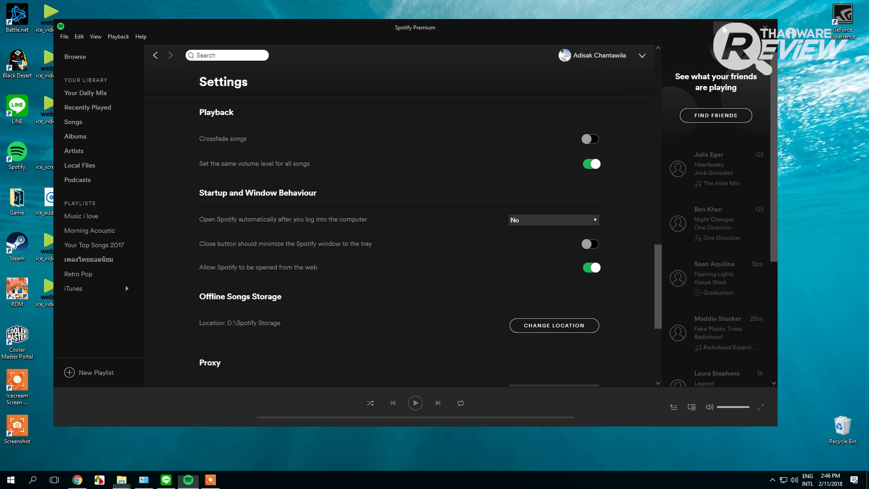
pyautogui.click(723, 29)
pyautogui.doubleClick(261, 202)
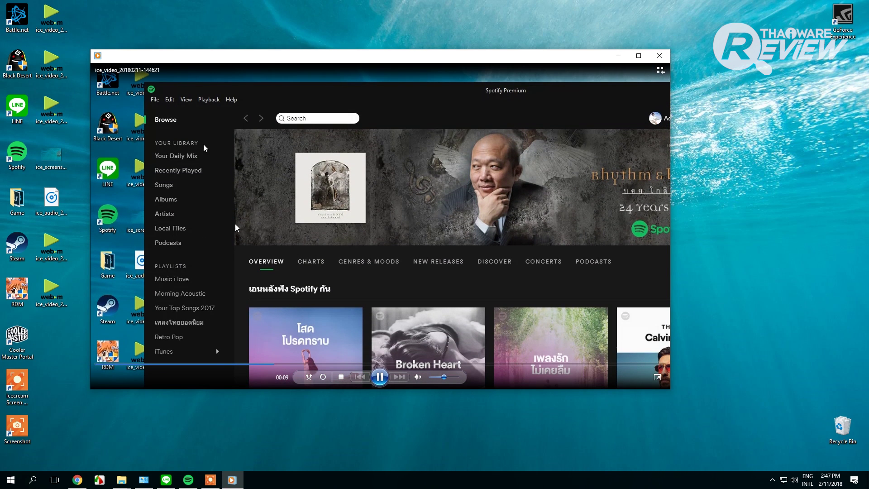
pyautogui.click(372, 364)
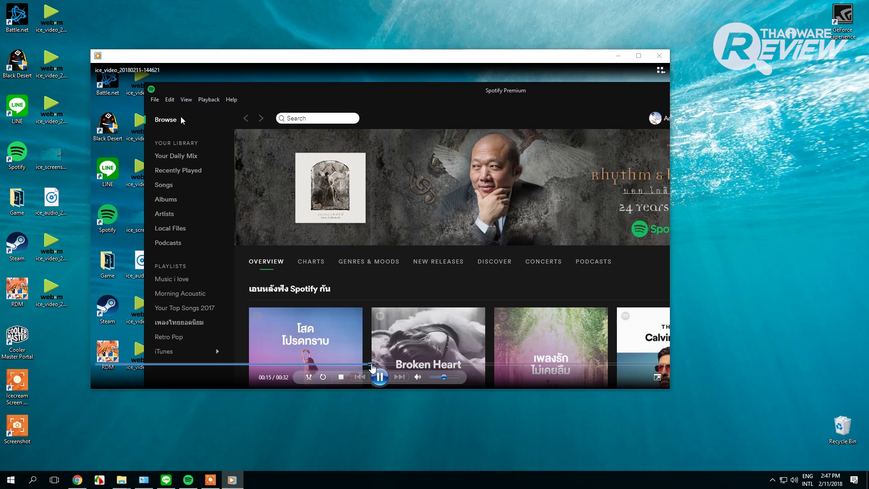
pyautogui.click(441, 364)
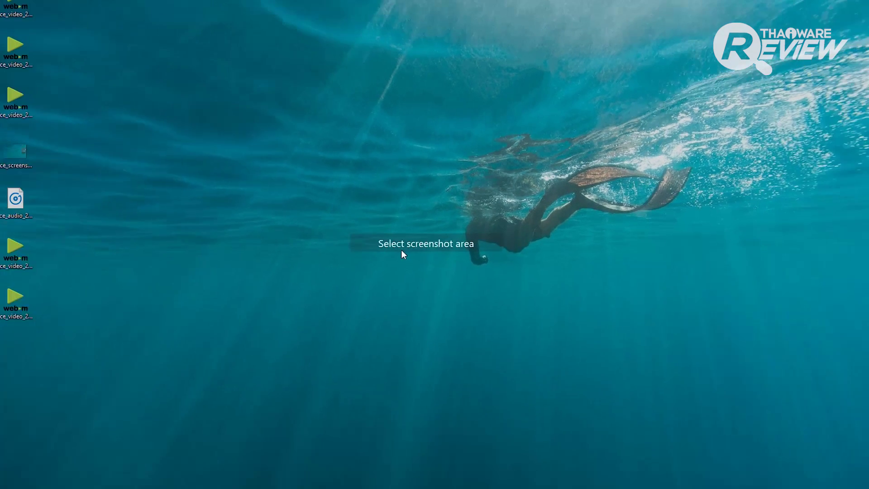
# Select a screenshot area of about 988 x 478 px over the desktop's upper-left part and save the screenshot as a file.
pyautogui.moveTo(0, 52); pyautogui.dragTo(447, 269)
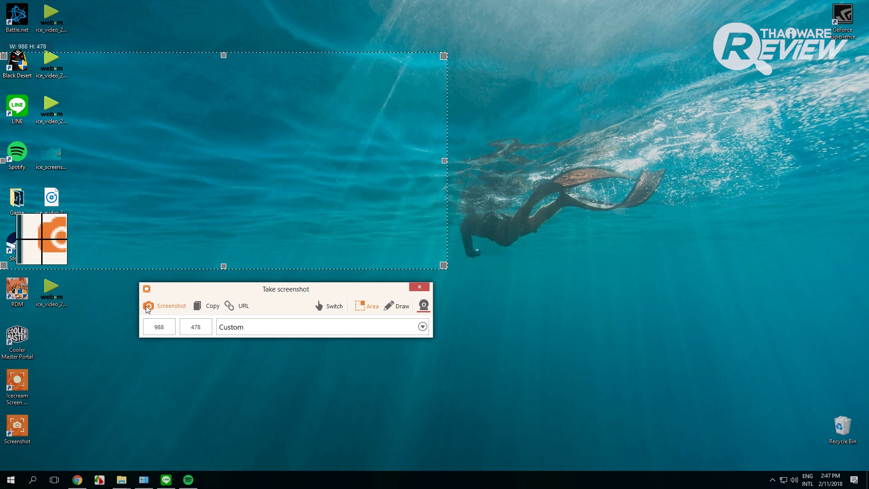
pyautogui.click(167, 306)
pyautogui.click(279, 302)
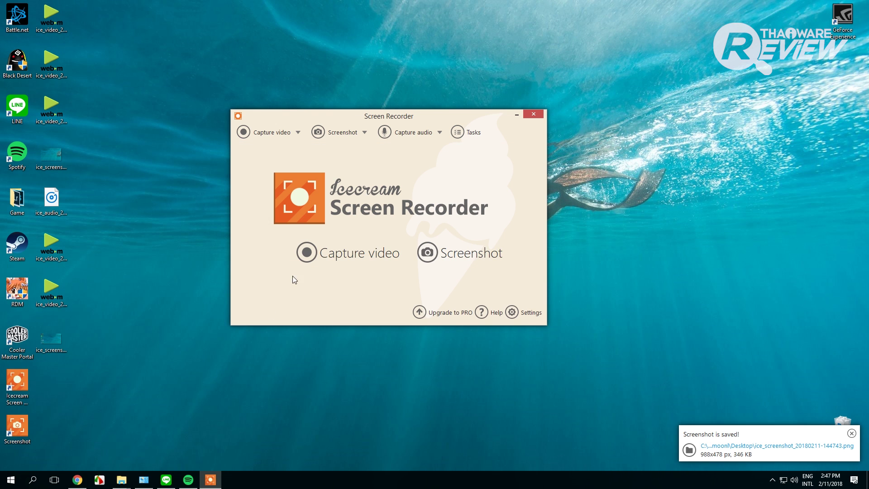
# Select a new screenshot area of about 1022 x 504 px, copy its image to the clipboard, and close the screenshot tool.
pyautogui.click(457, 252)
pyautogui.moveTo(2, 134); pyautogui.dragTo(464, 363)
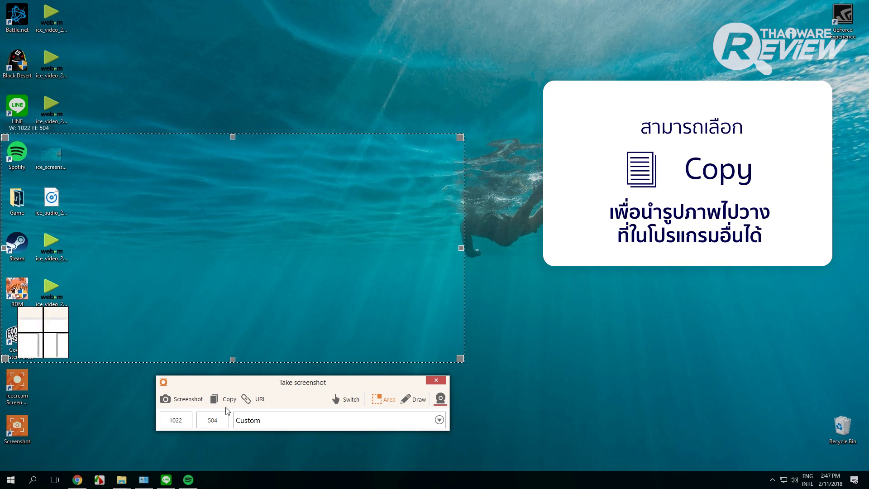
pyautogui.click(229, 400)
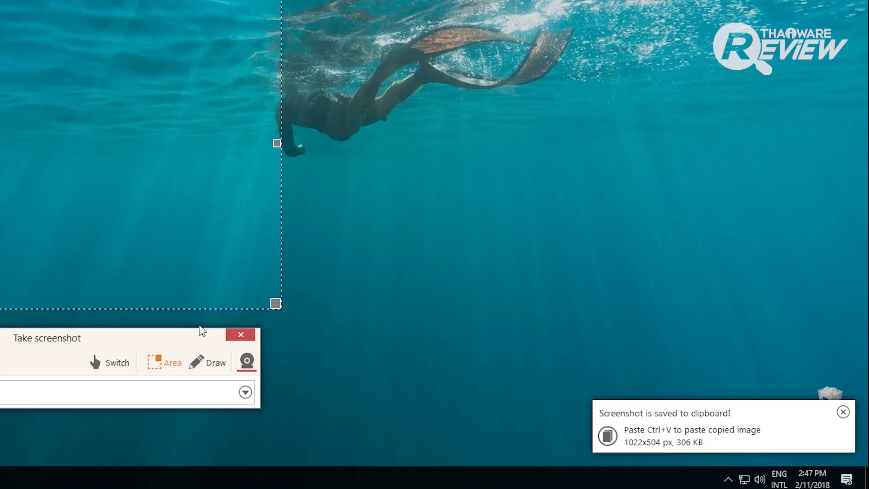
pyautogui.click(436, 380)
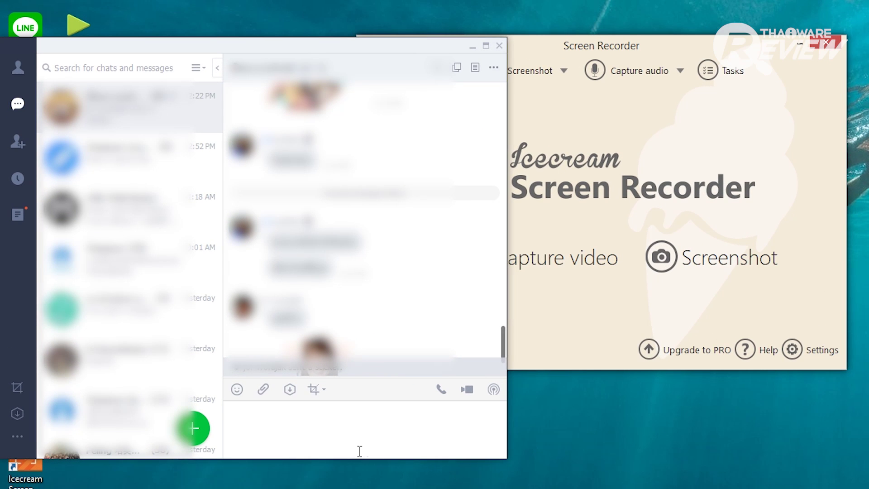
# Paste the copied screenshot into the message box of the open LINE chat.
pyautogui.hotkey('ctrl', 'v')
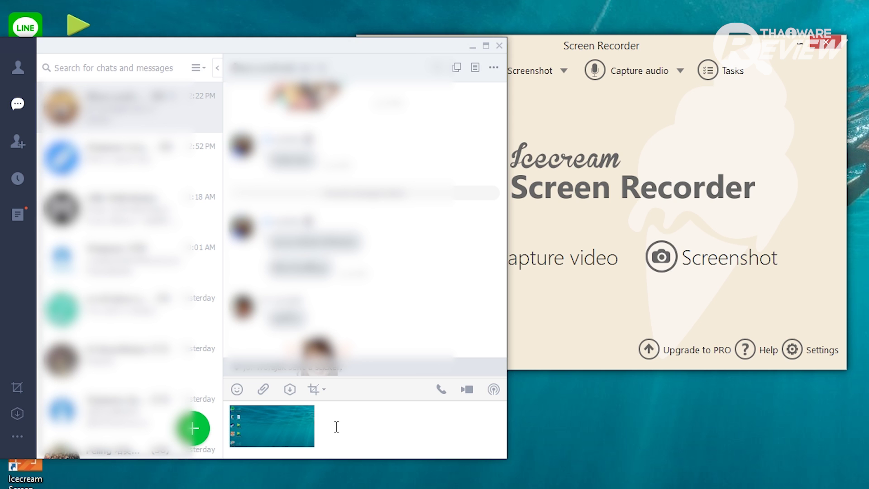
pyautogui.rightClick(330, 421)
pyautogui.click(349, 473)
pyautogui.press('Return')
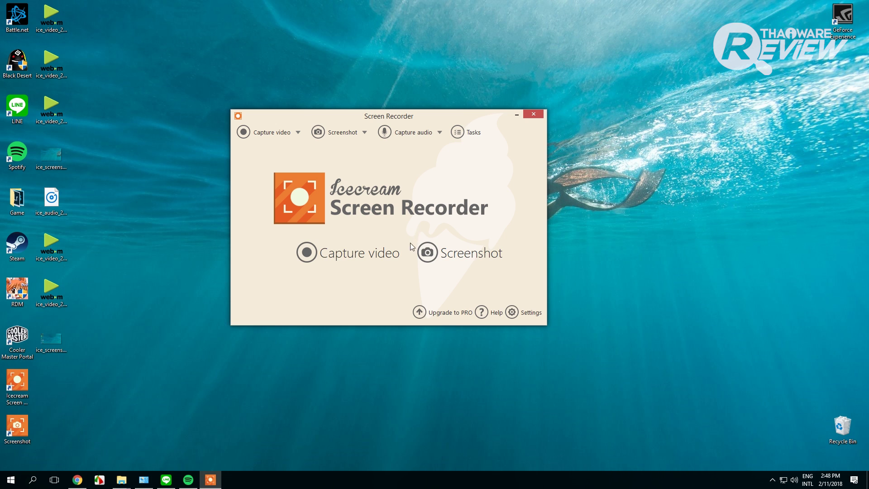
# Select a screenshot area of about 842 x 490 px over the desktop icons, upload it as a URL, and open the resulting link.
pyautogui.click(435, 252)
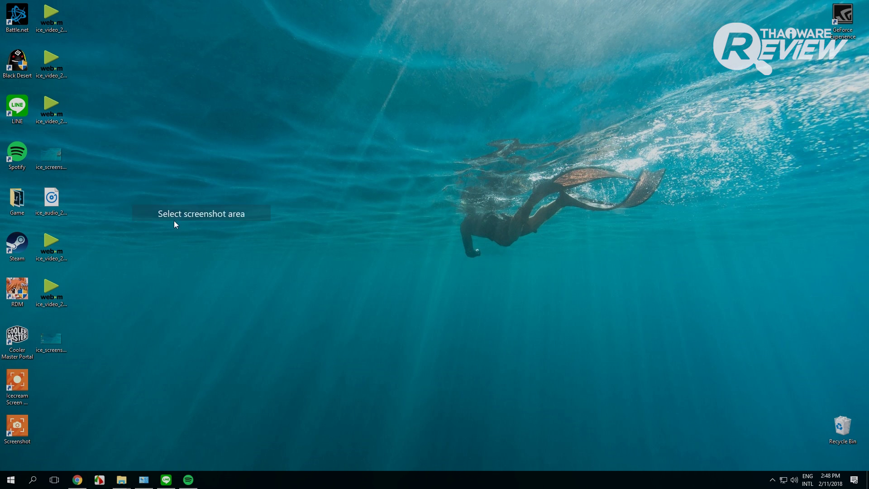
pyautogui.moveTo(3, 94); pyautogui.dragTo(383, 315)
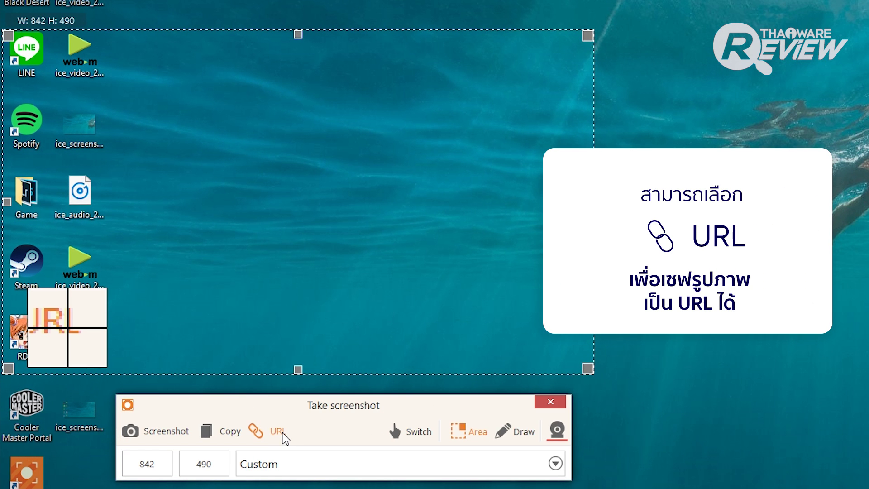
pyautogui.click(278, 431)
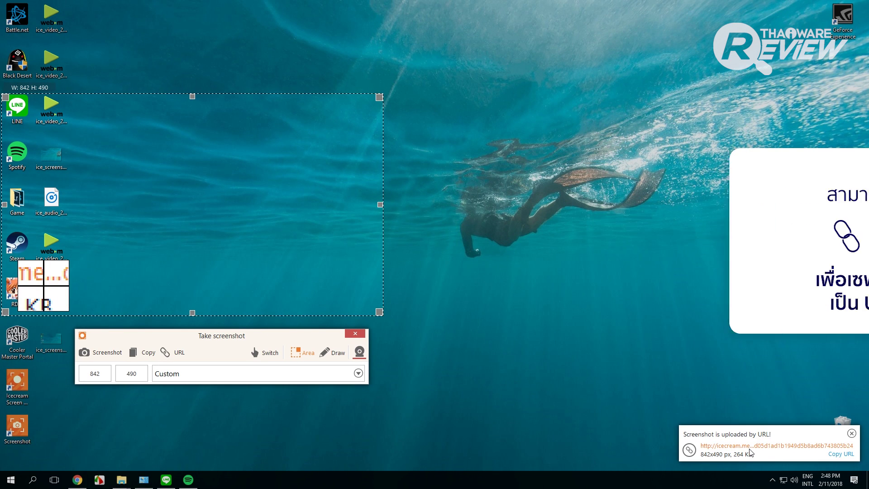
pyautogui.click(743, 446)
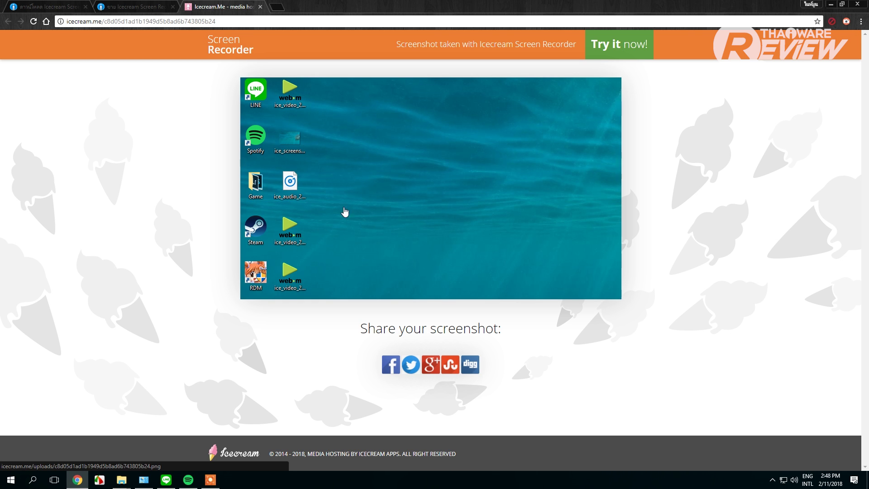
# Copy the uploaded screenshot's web address, paste it into the LINE chat's message box, and clear the message.
pyautogui.click(199, 21)
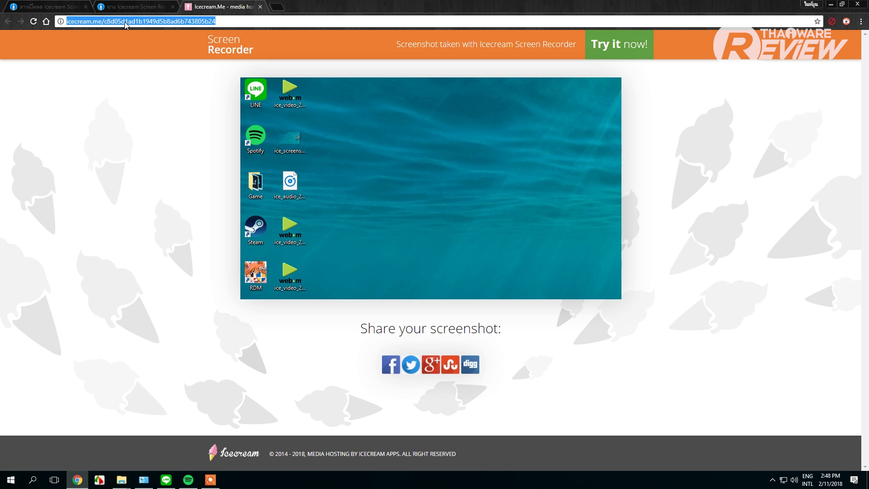
pyautogui.click(166, 479)
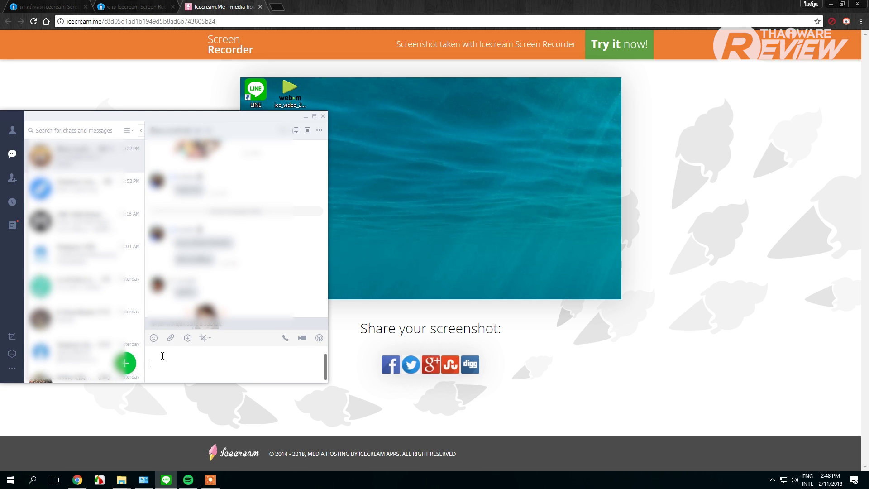
pyautogui.click(240, 362)
pyautogui.hotkey('ctrl', 'v')
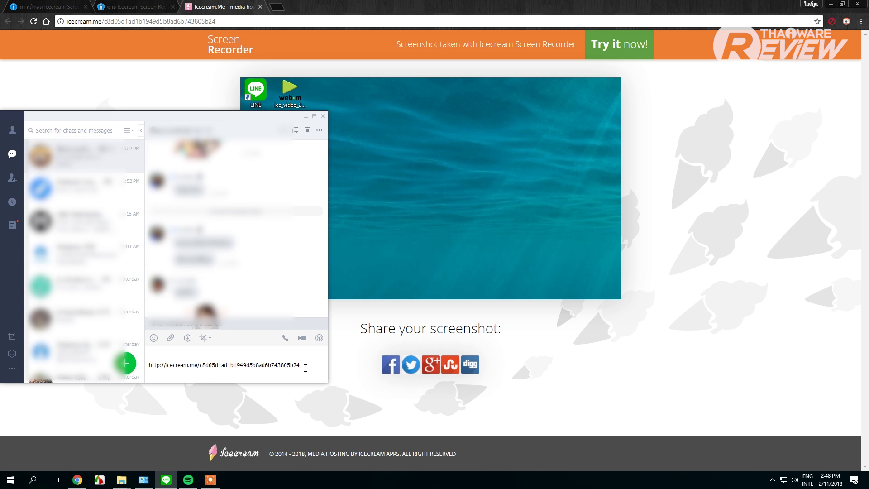
pyautogui.hotkey('ctrl', 'a')
pyautogui.press('BackSpace')
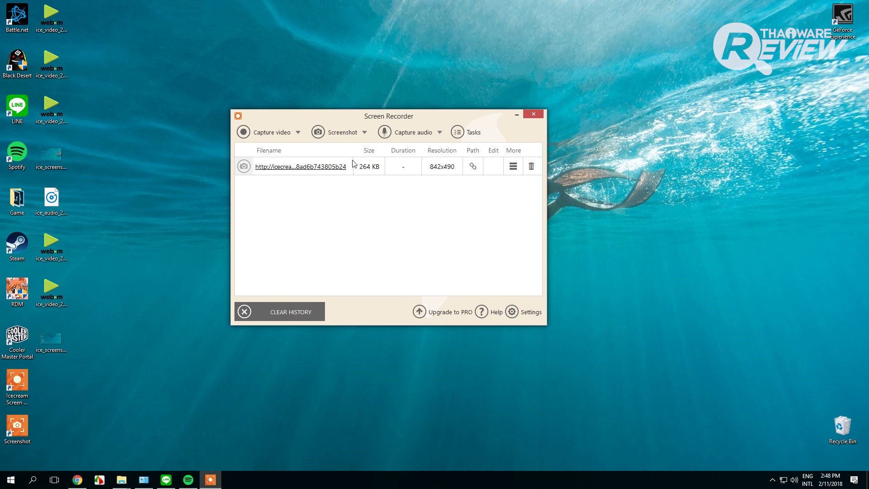
# Clear the screen recorder's history and record an audio clip of about 2 seconds to a file on the desktop.
pyautogui.click(275, 308)
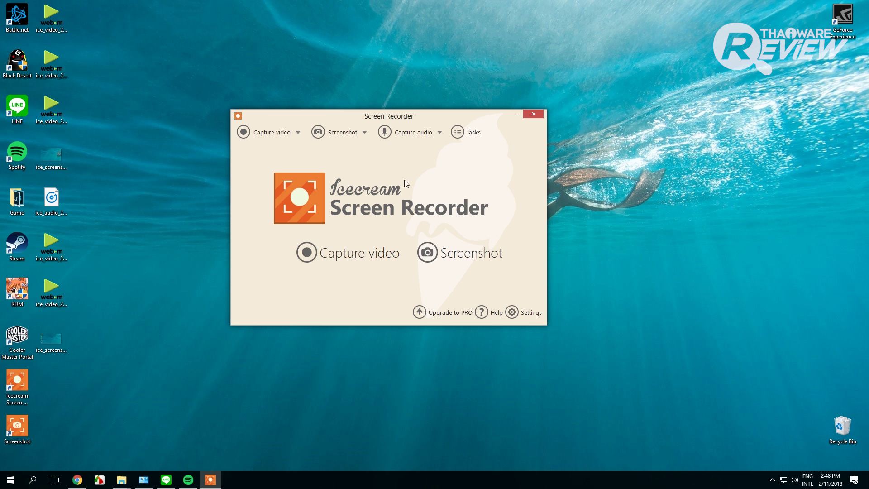
pyautogui.click(438, 133)
pyautogui.click(407, 149)
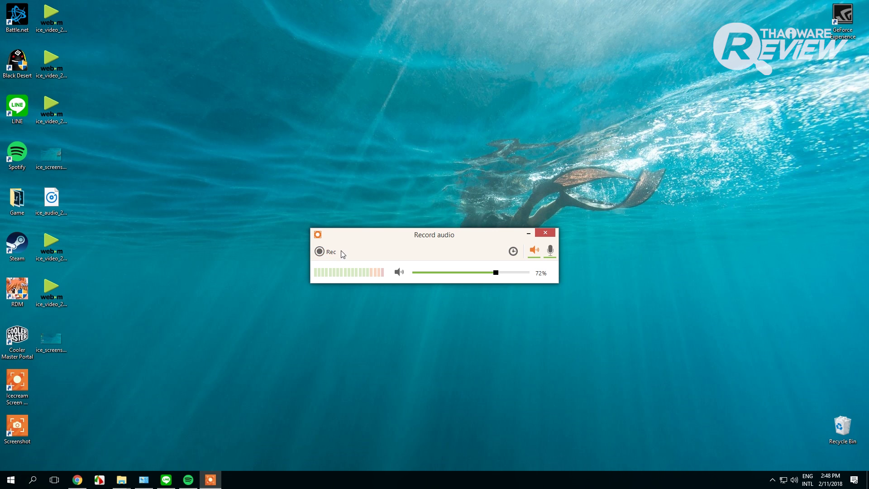
pyautogui.click(321, 252)
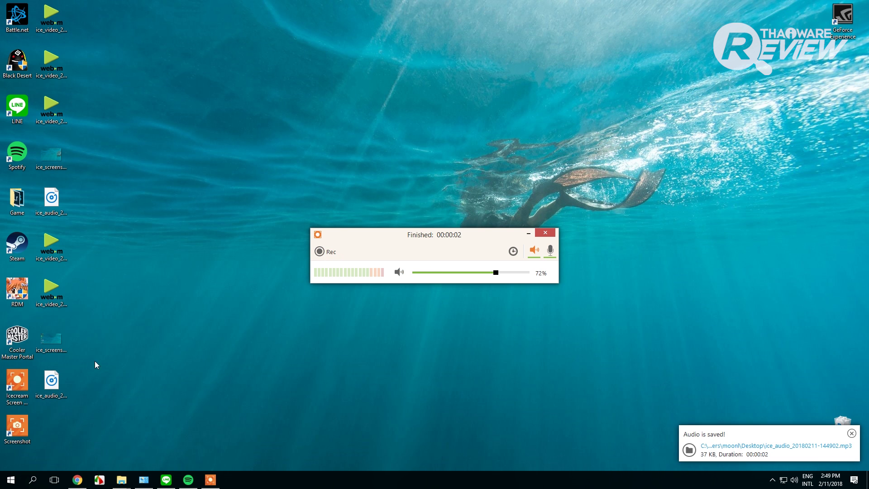
pyautogui.click(43, 383)
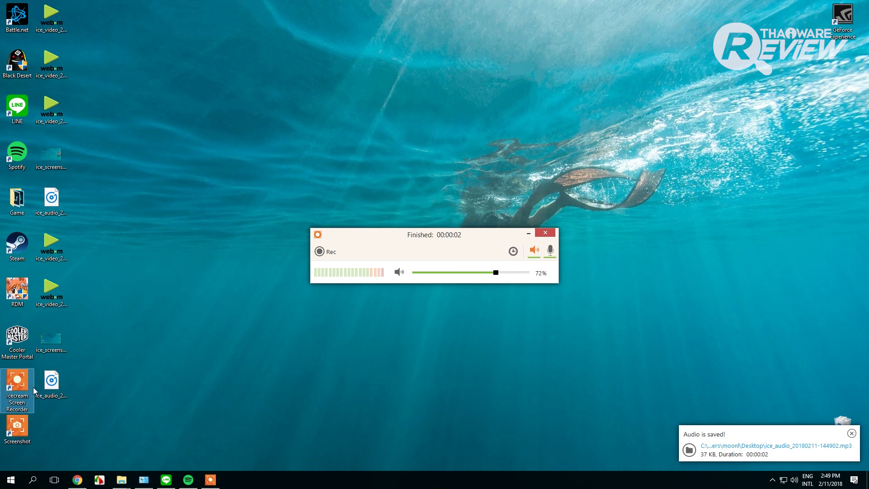
# Switch to Chrome and review the Thaiware download page and the shop page's price for Icecream Screen Recorder PRO.
pyautogui.click(77, 480)
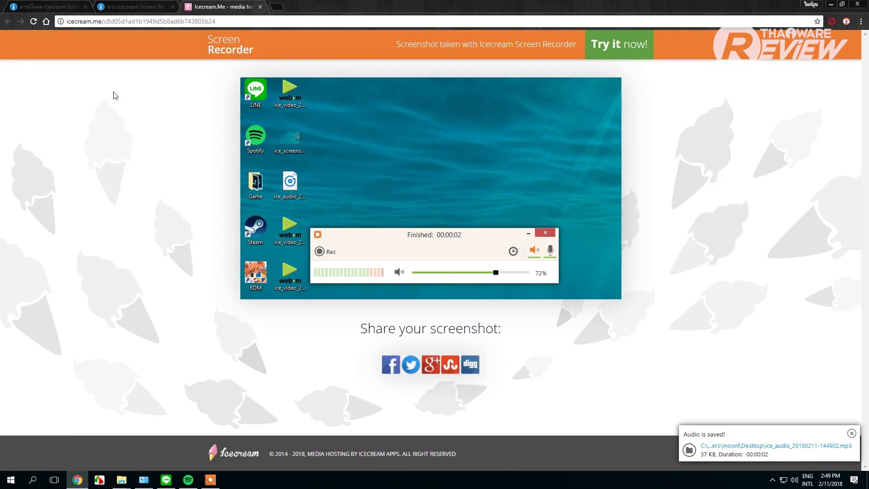
pyautogui.click(48, 7)
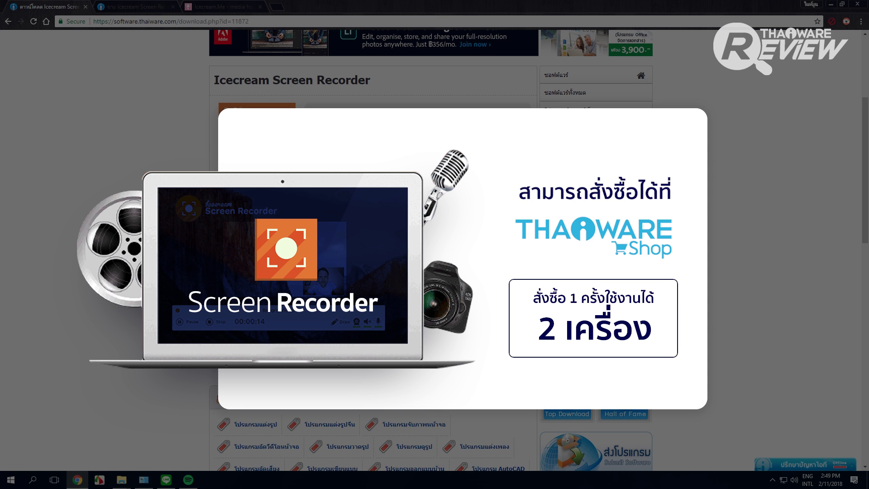
pyautogui.scroll(3, 429, 226)
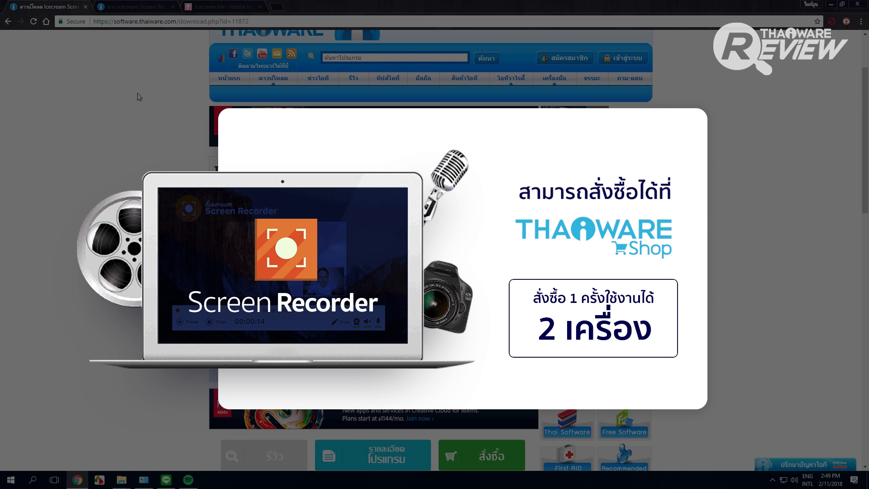
pyautogui.click(137, 7)
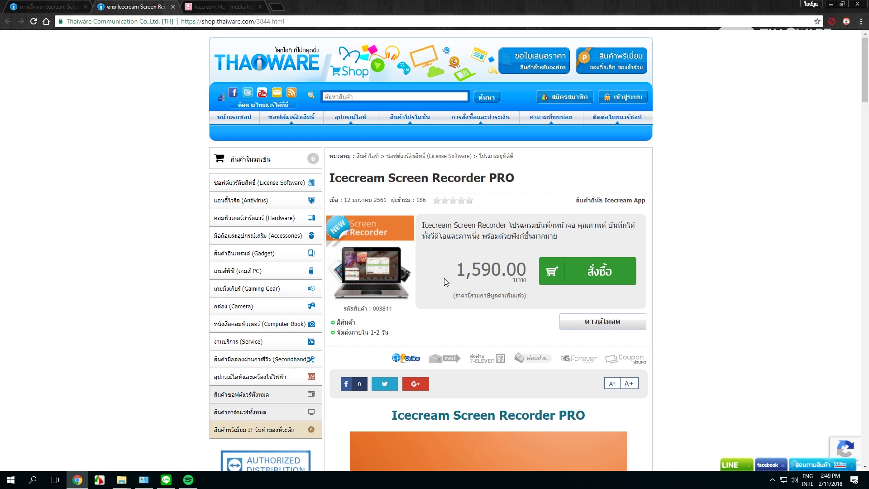
pyautogui.moveTo(480, 271); pyautogui.dragTo(454, 268)
pyautogui.click(459, 264)
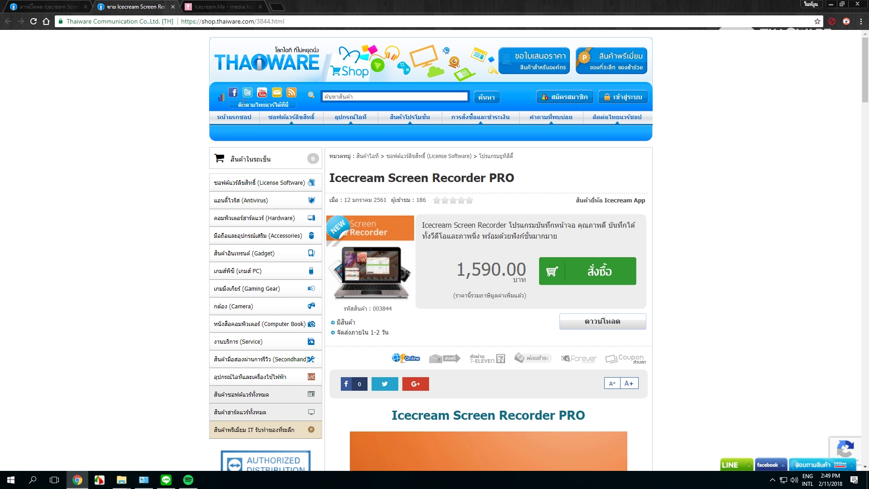